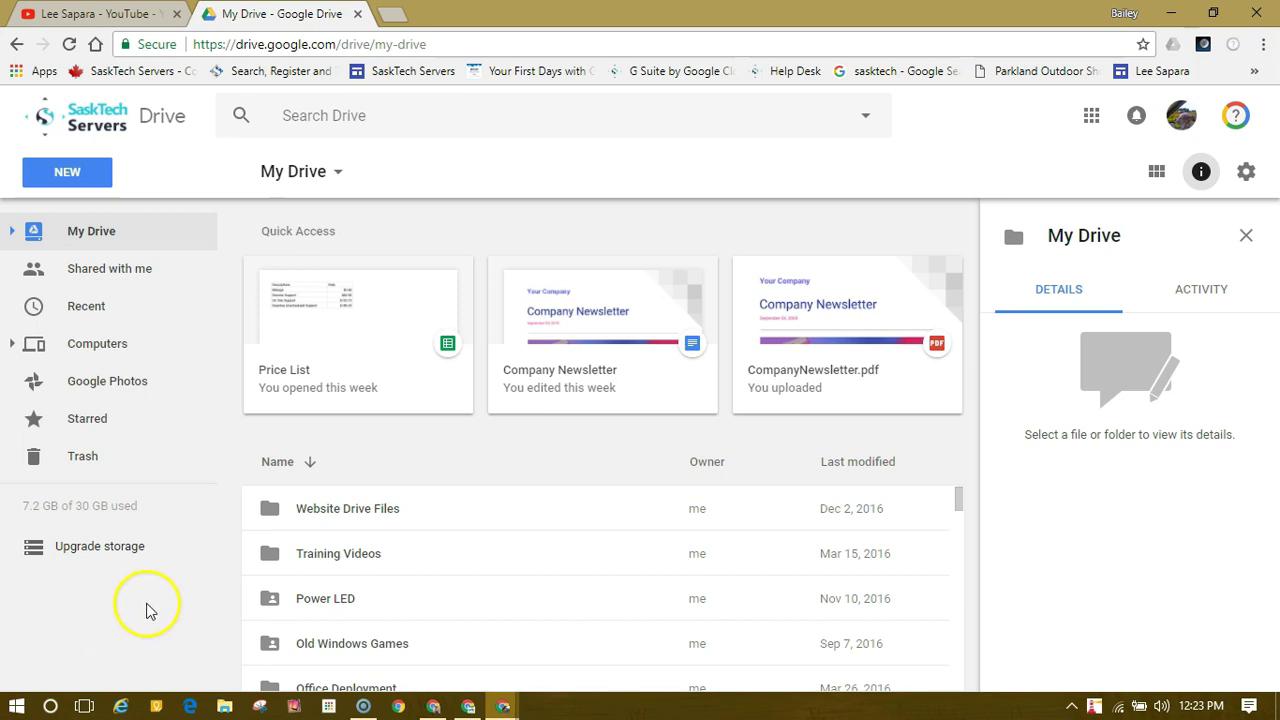
- Show the Search Drive suggestions, then expand them with More search tools
click(480, 117)
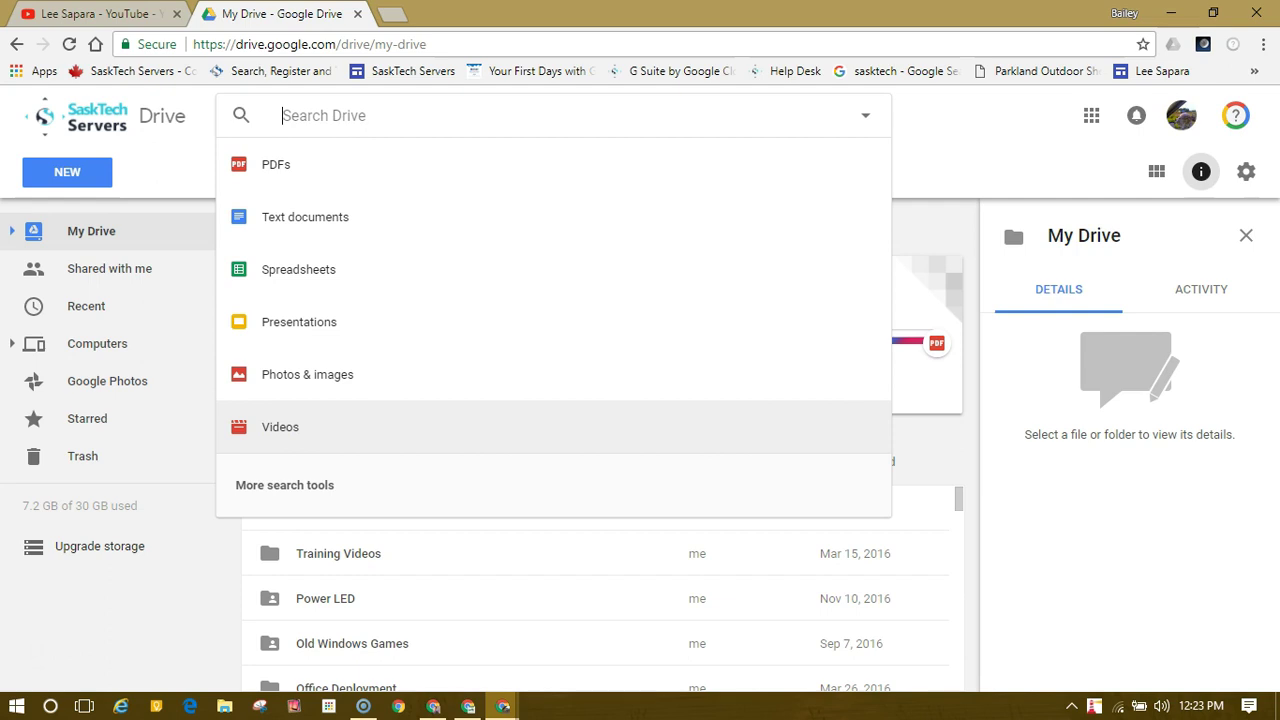
click(297, 492)
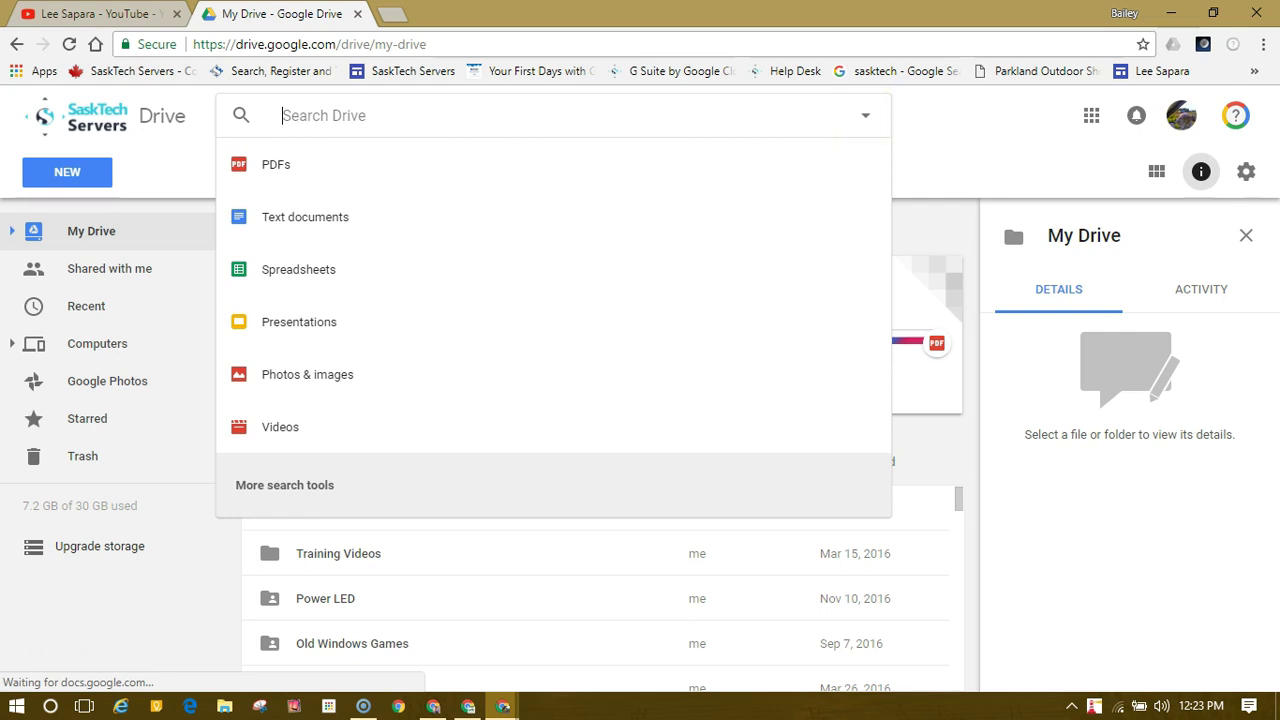
- Reopen the advanced search panel and review the Type and Owner lists, keeping Any and Anyone
click(295, 487)
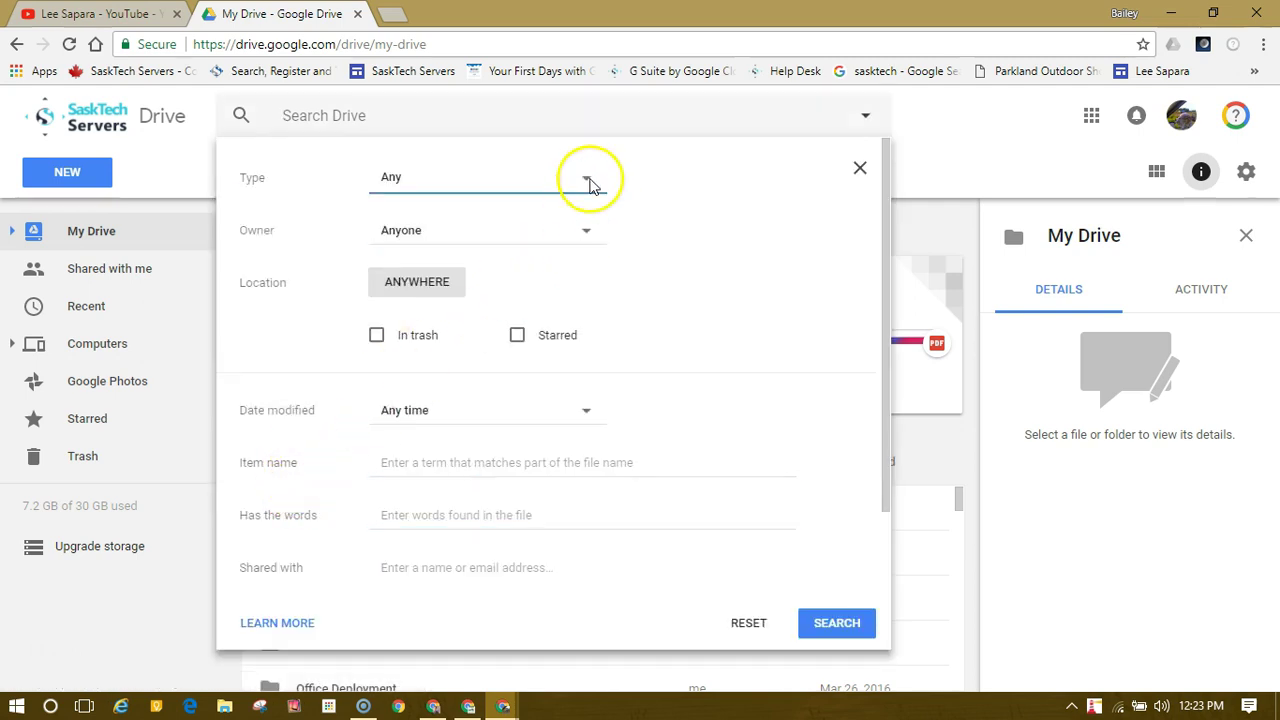
click(867, 117)
click(867, 117)
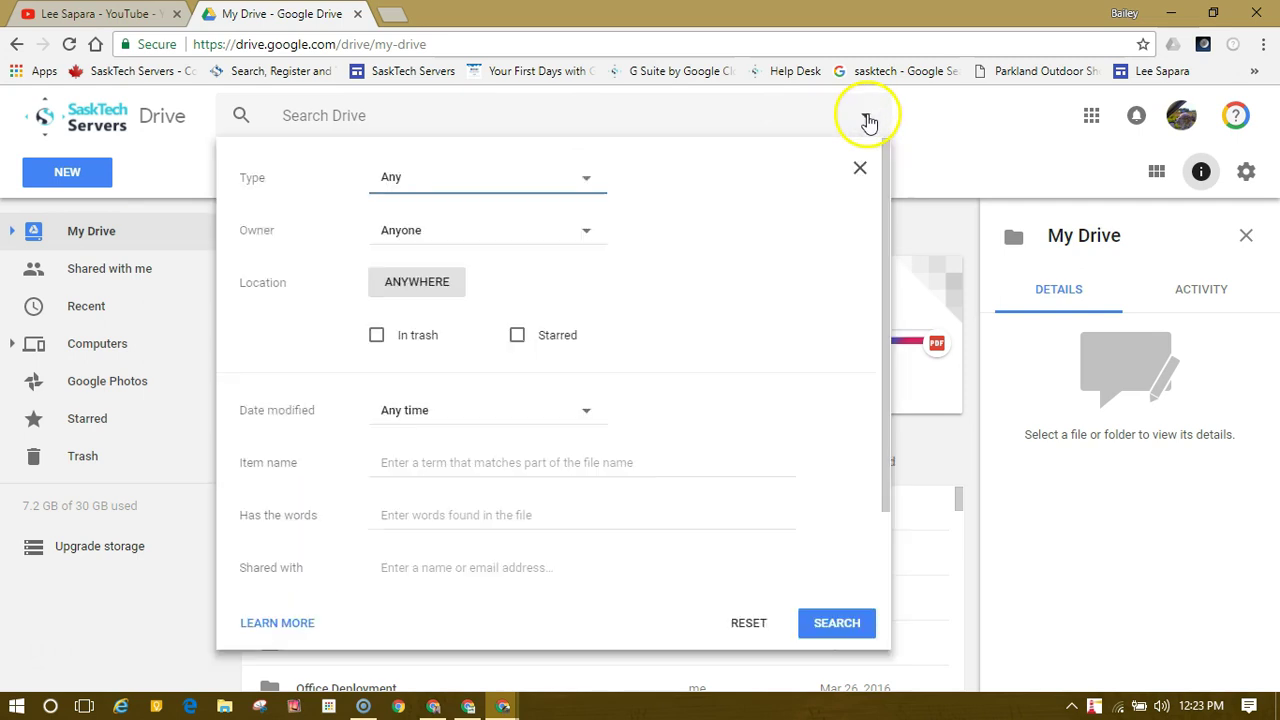
click(587, 183)
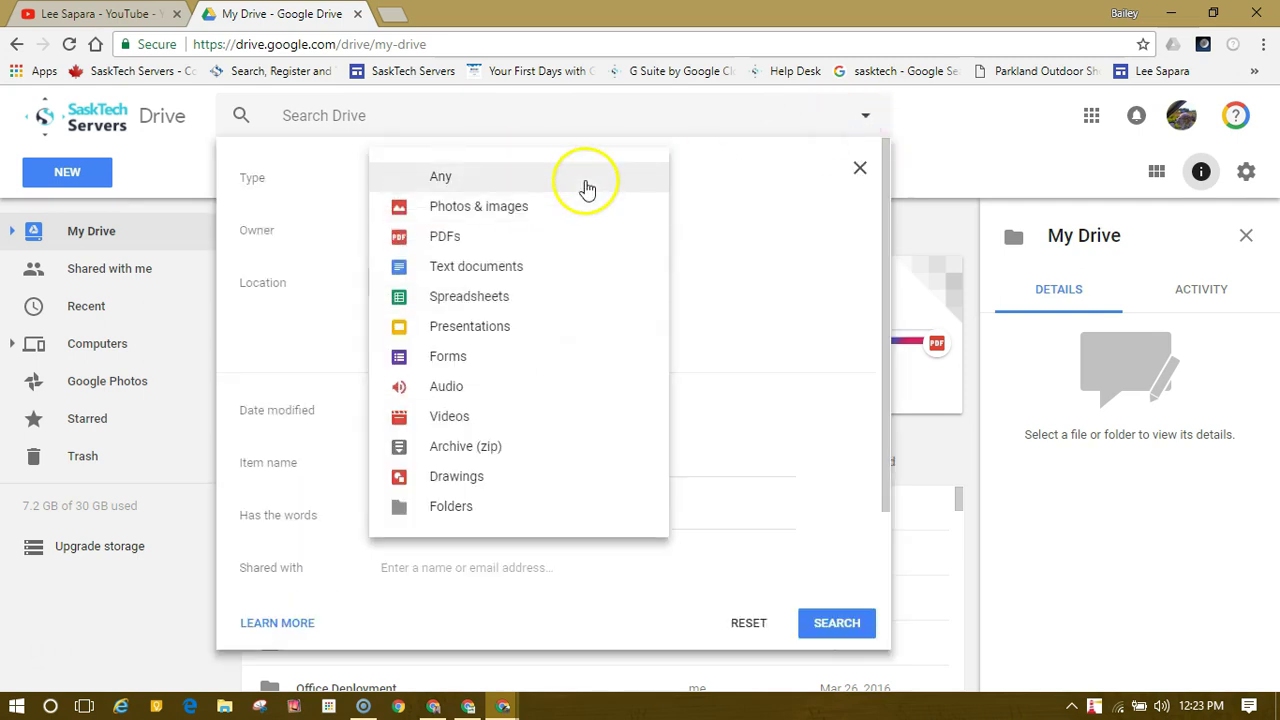
click(740, 185)
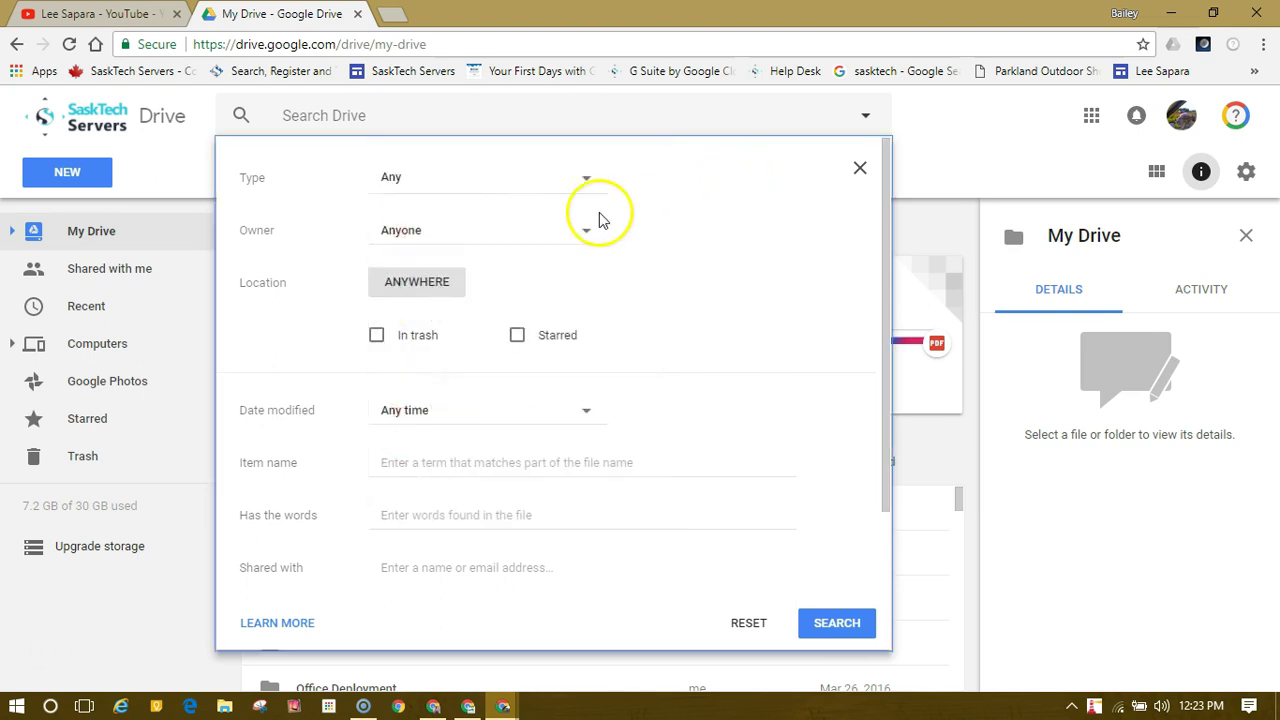
click(587, 234)
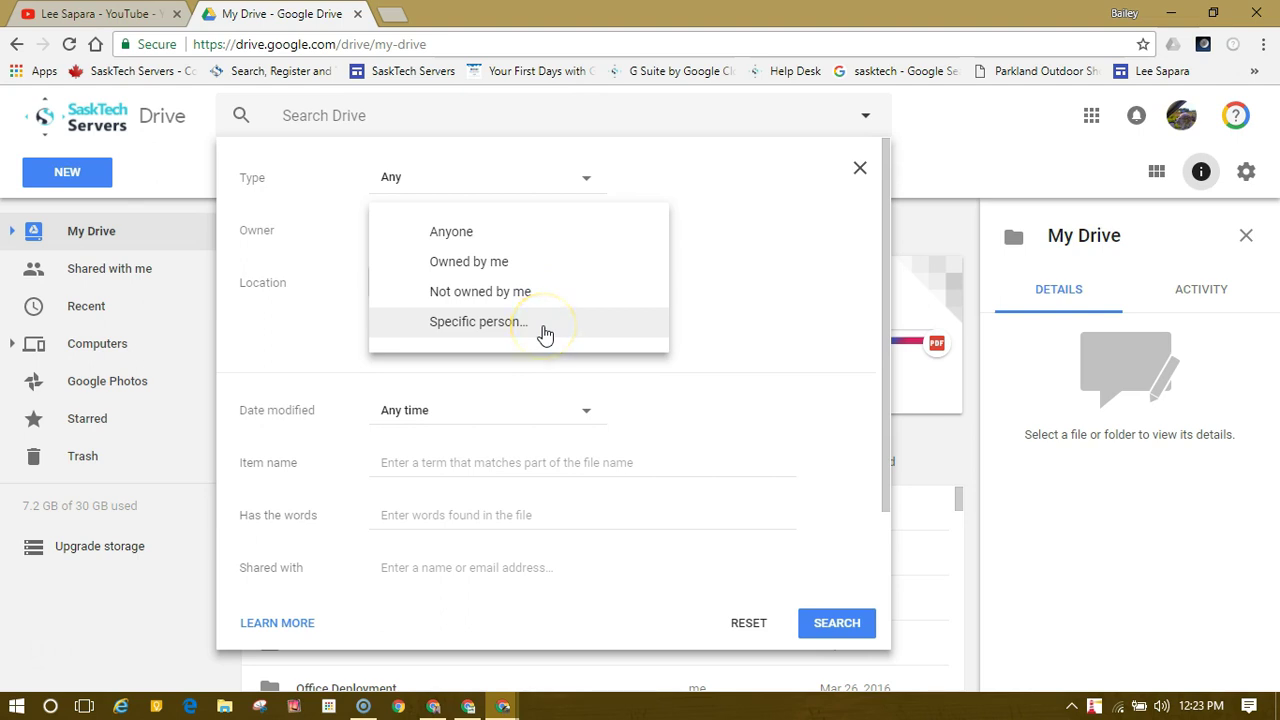
click(755, 292)
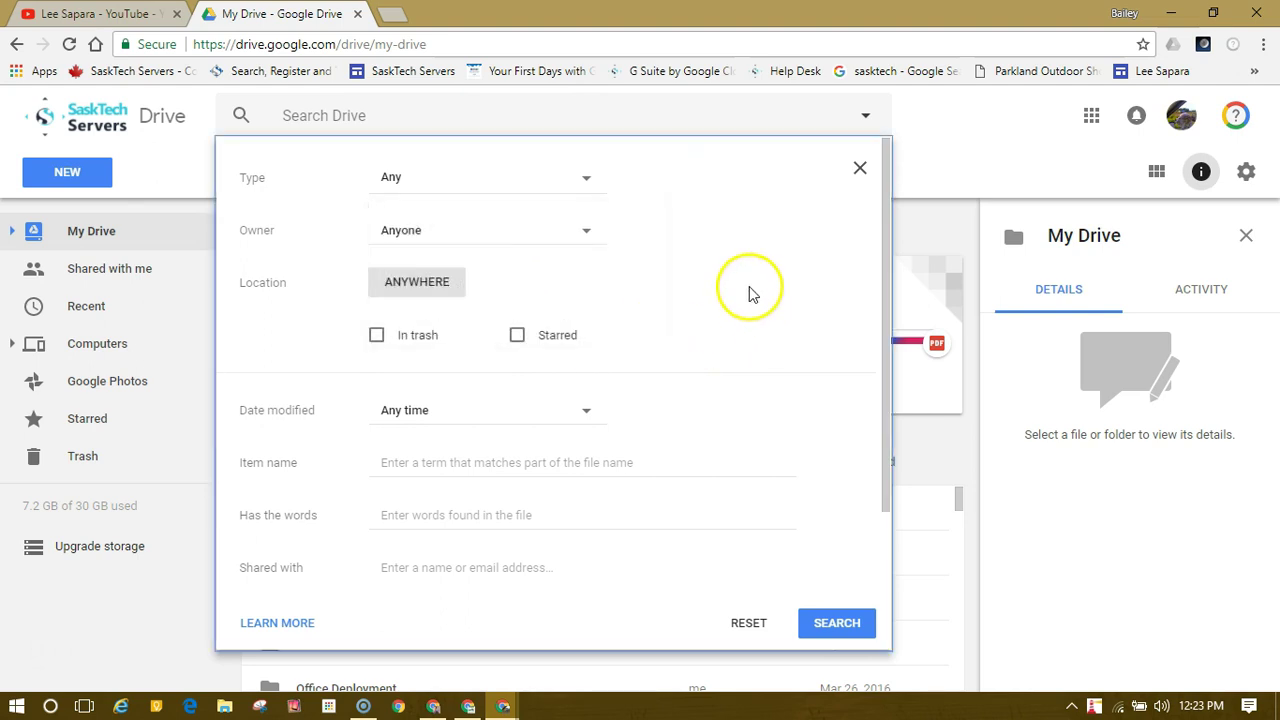
- Set the search Location to the Newsletters folder inside My Drive
click(437, 290)
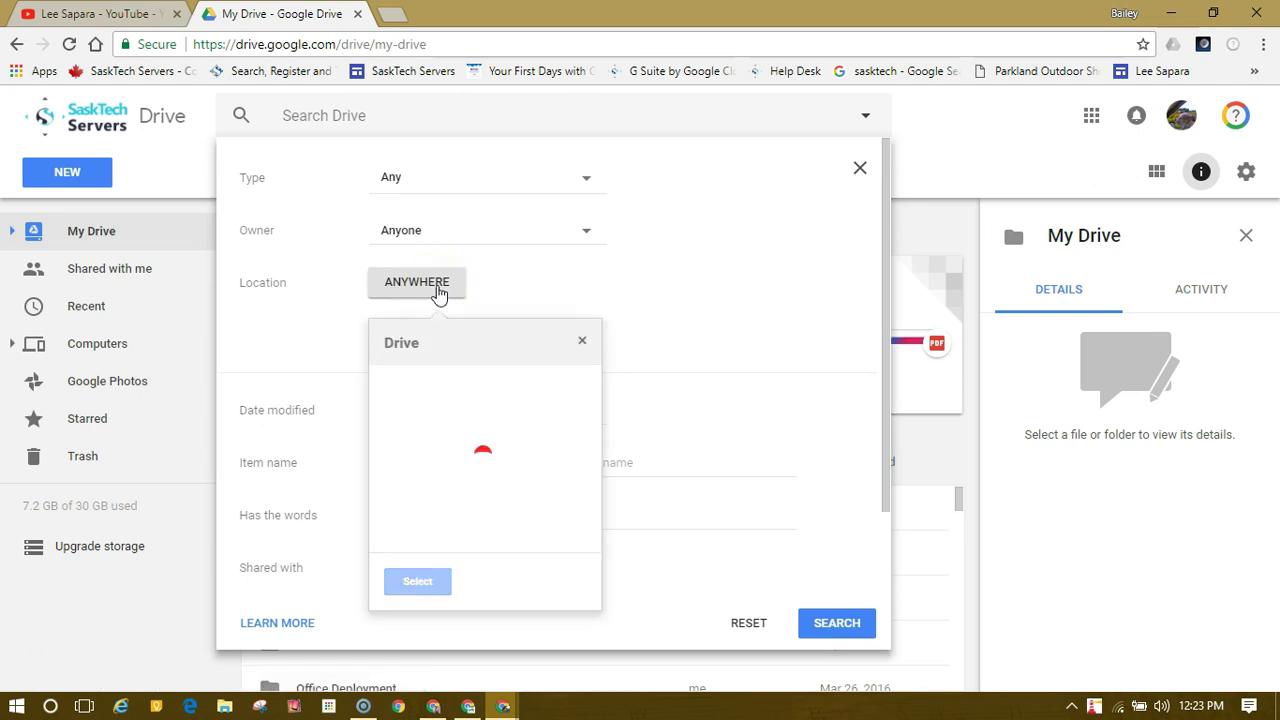
click(437, 388)
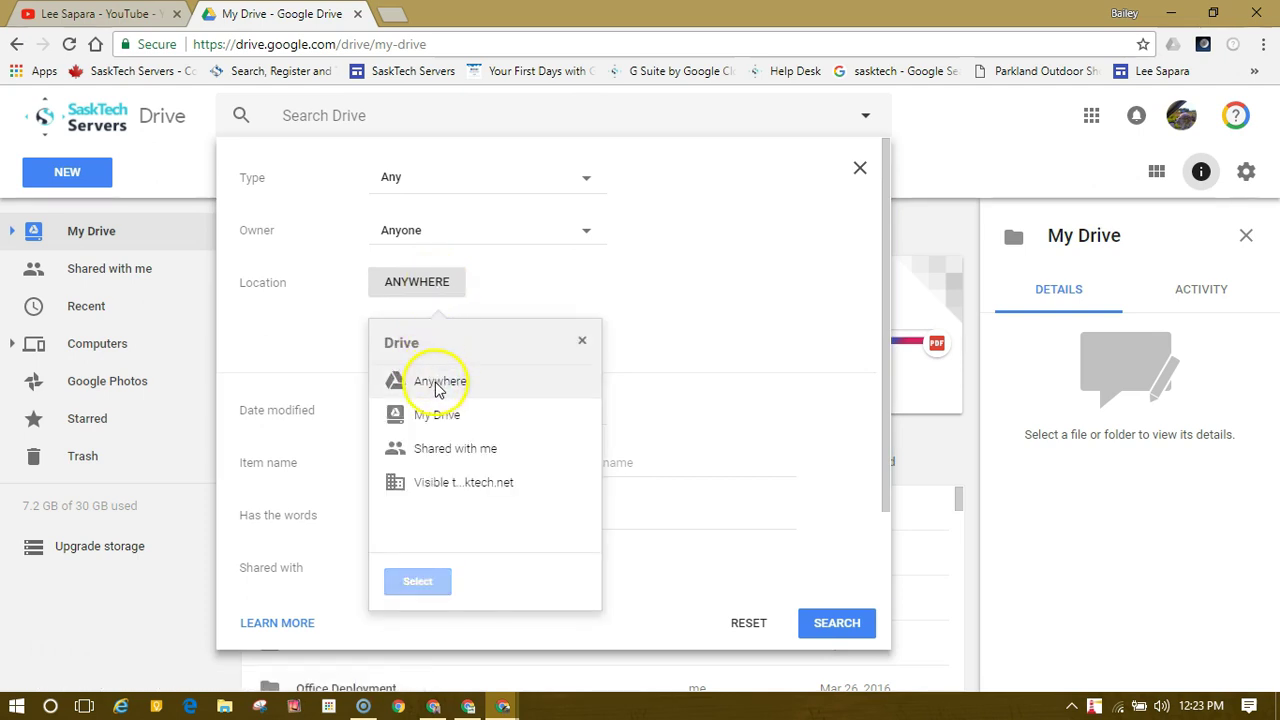
mouse_move(423, 418)
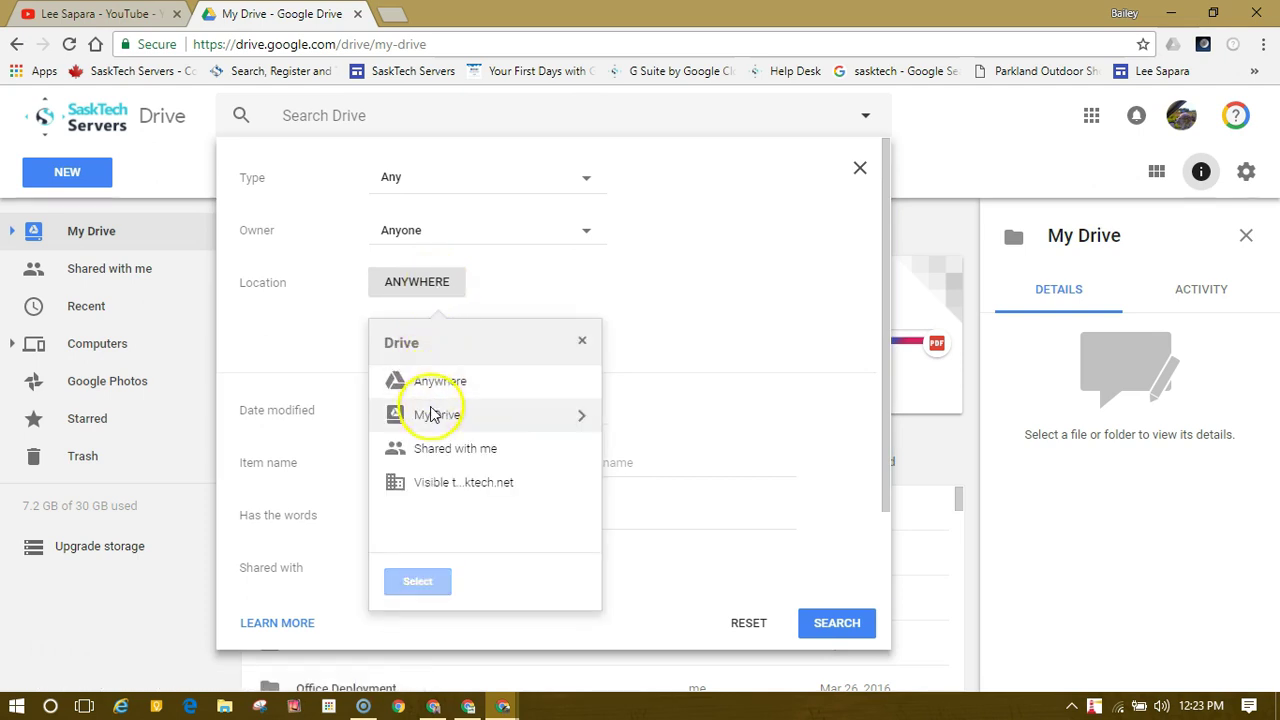
click(578, 416)
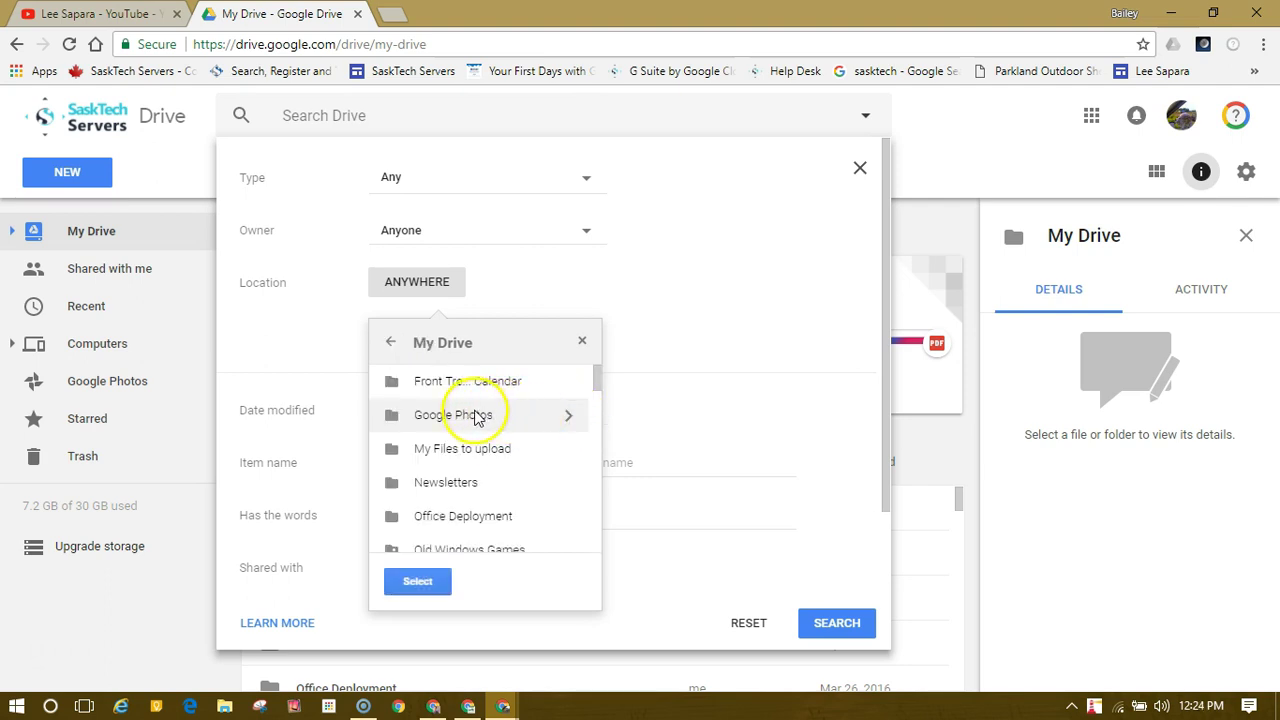
click(470, 418)
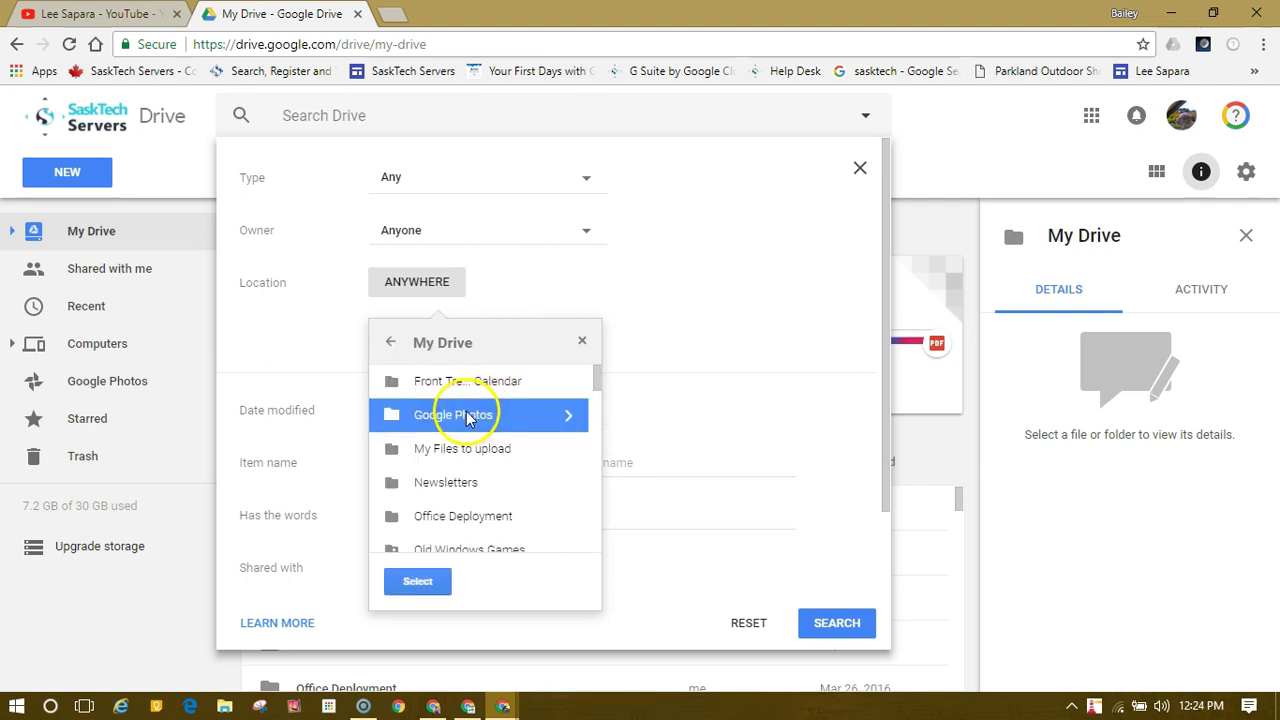
click(463, 485)
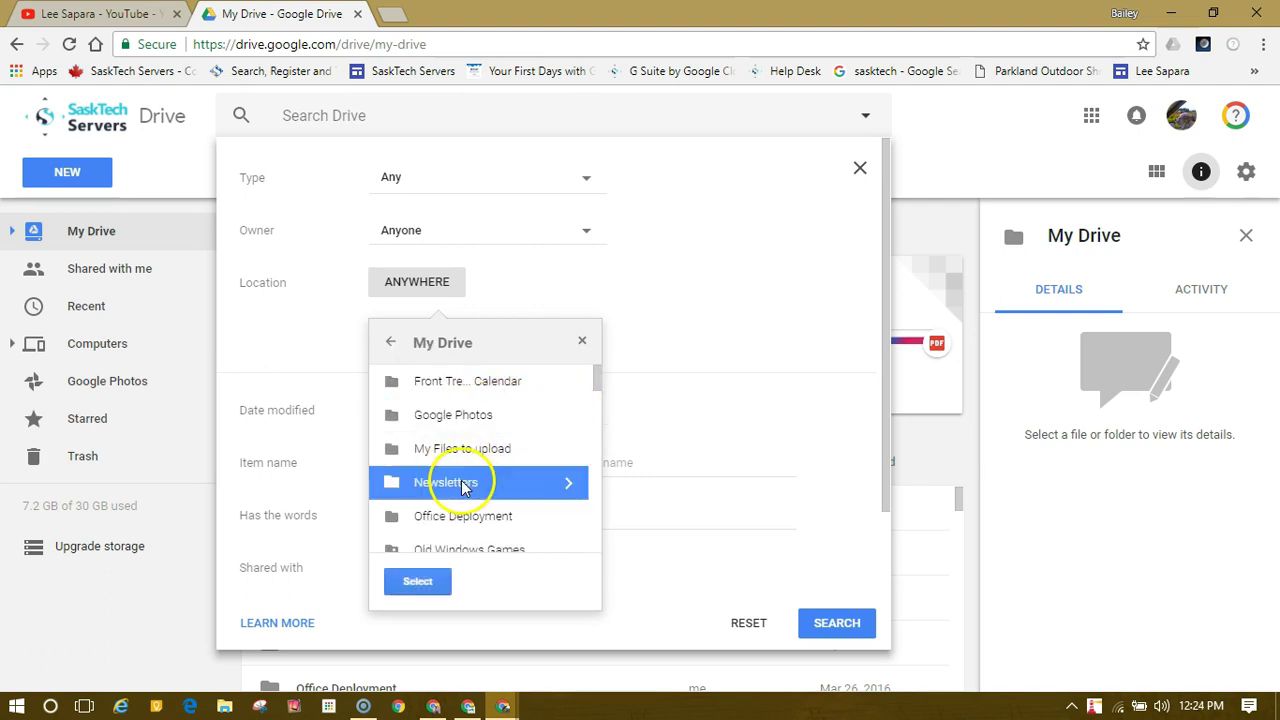
click(418, 581)
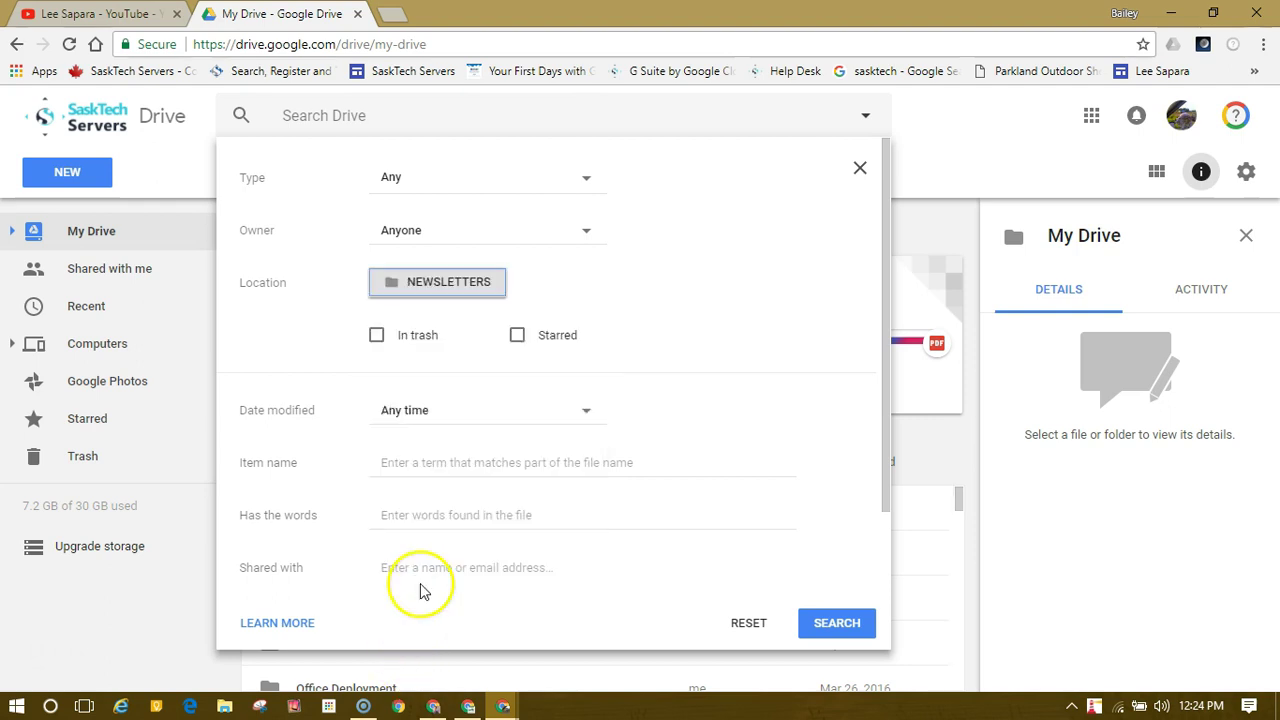
- Tick In trash and Starred, and check the Date modified ranges, keeping Any time
click(375, 336)
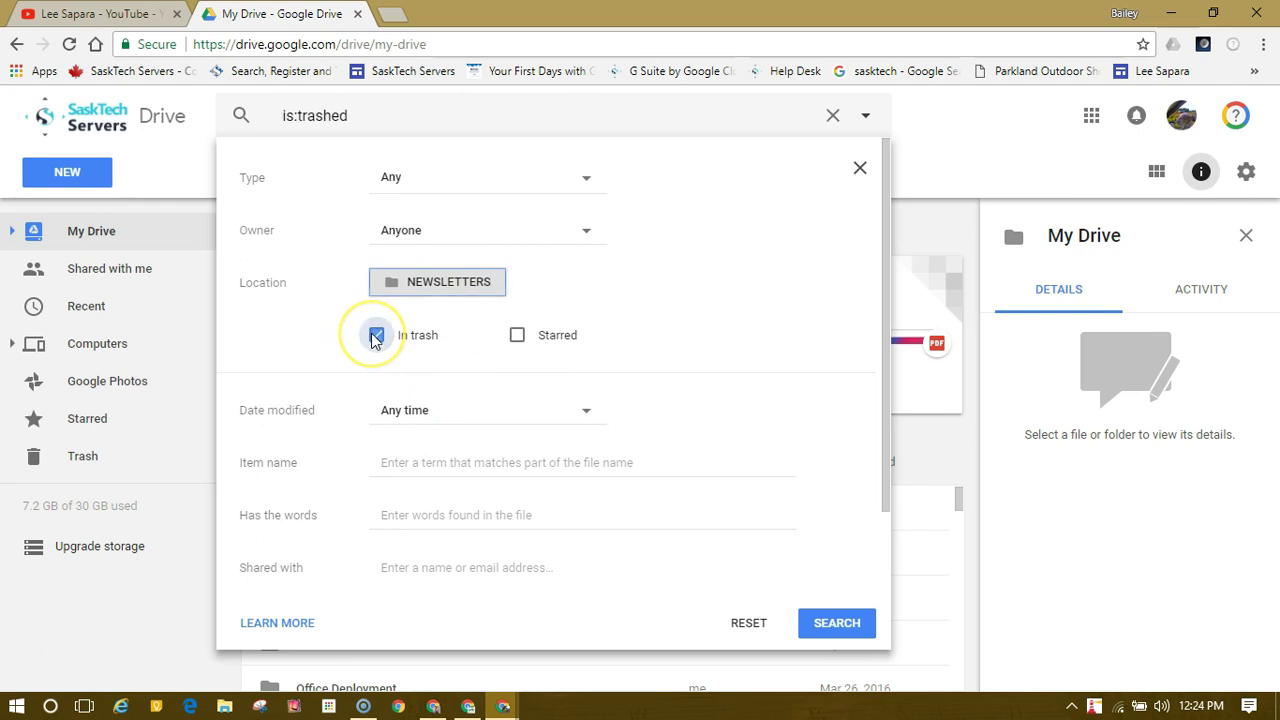
click(517, 336)
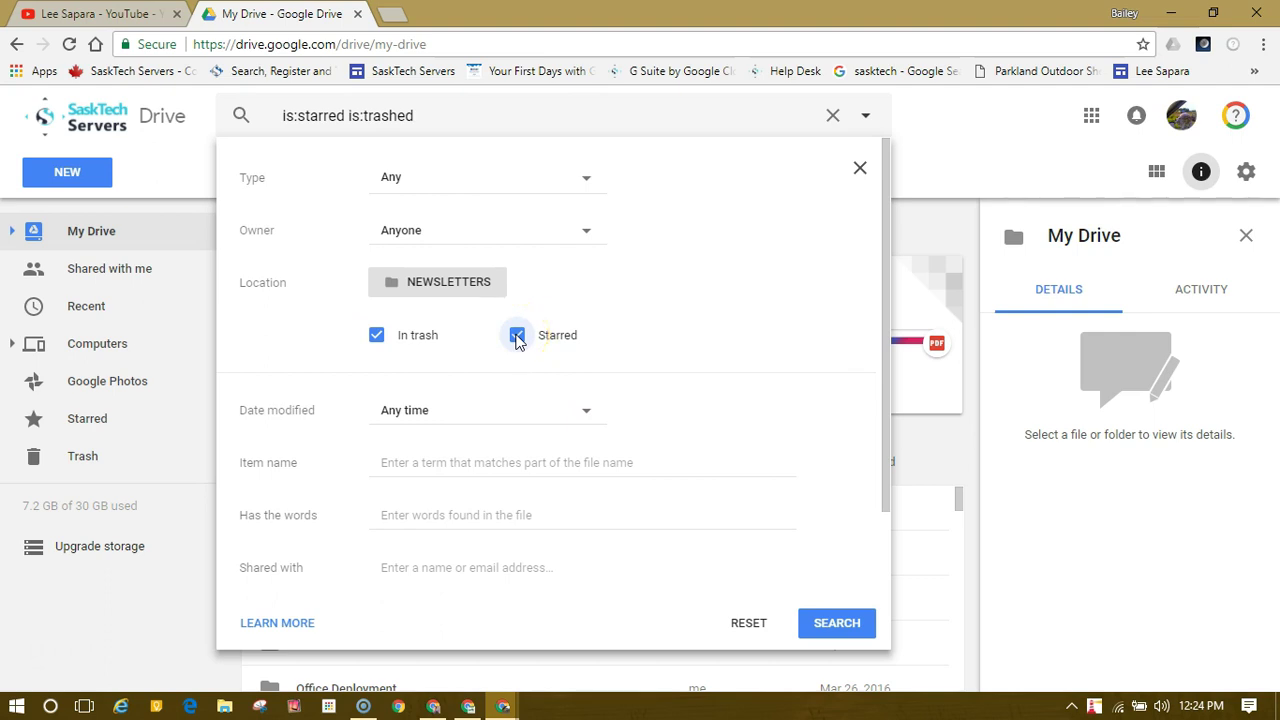
click(585, 414)
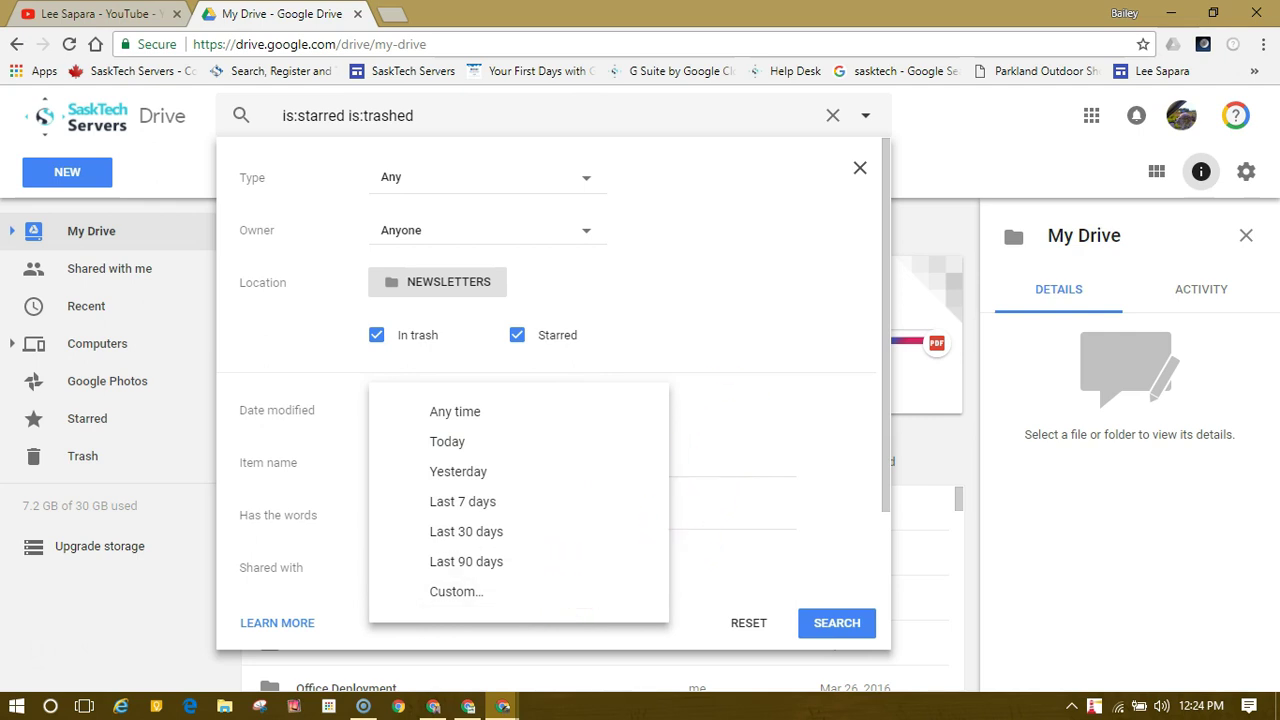
click(751, 363)
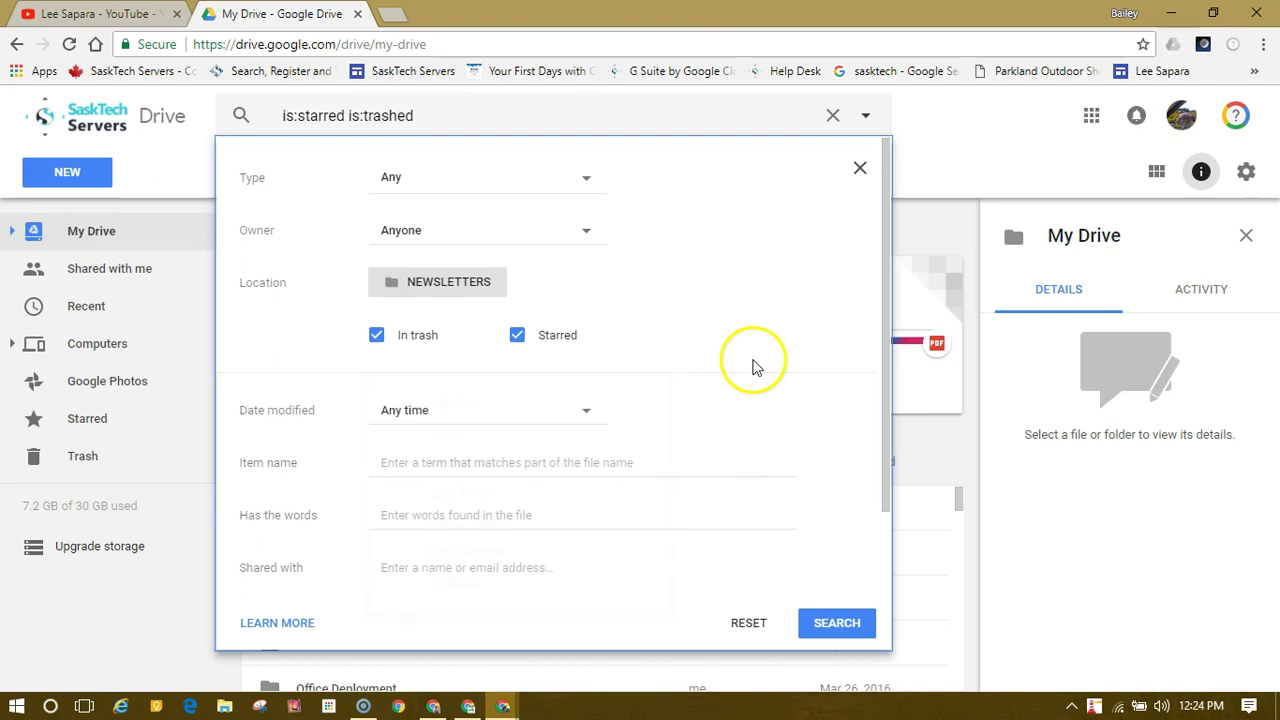
- Look at the file name, words and shared-with fields, then reset all filters to defaults
click(608, 462)
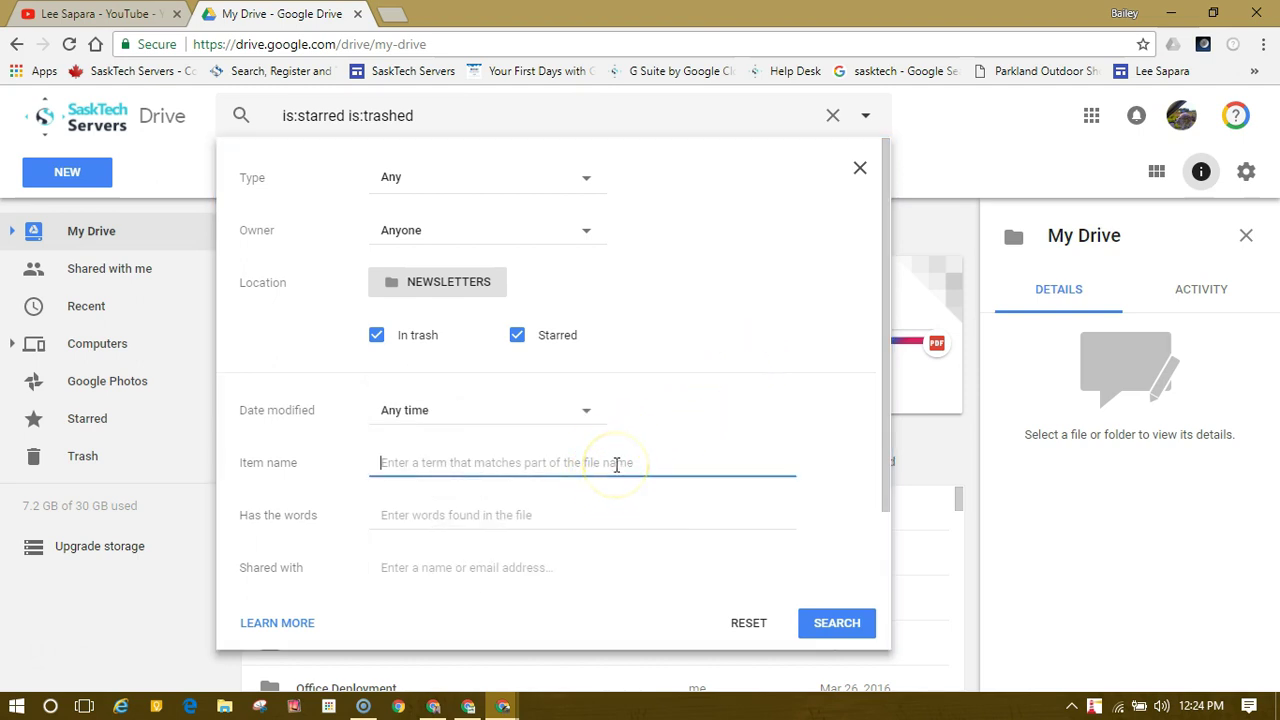
click(585, 514)
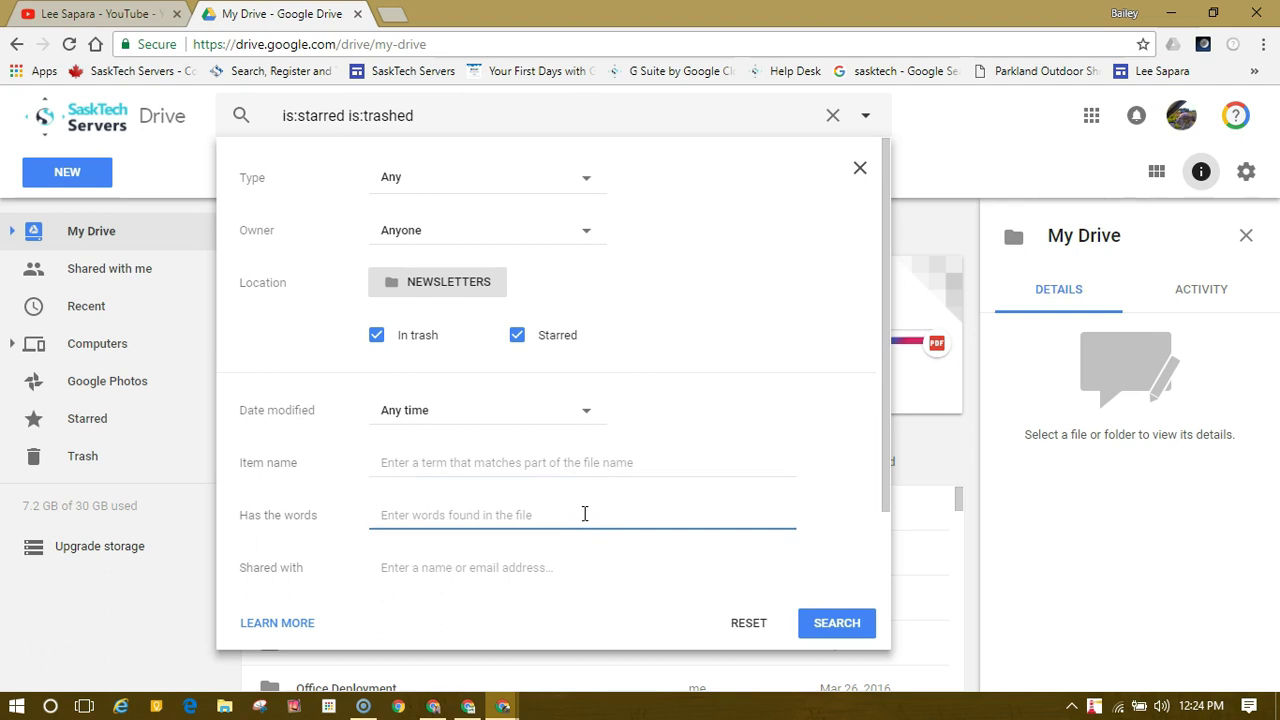
click(600, 568)
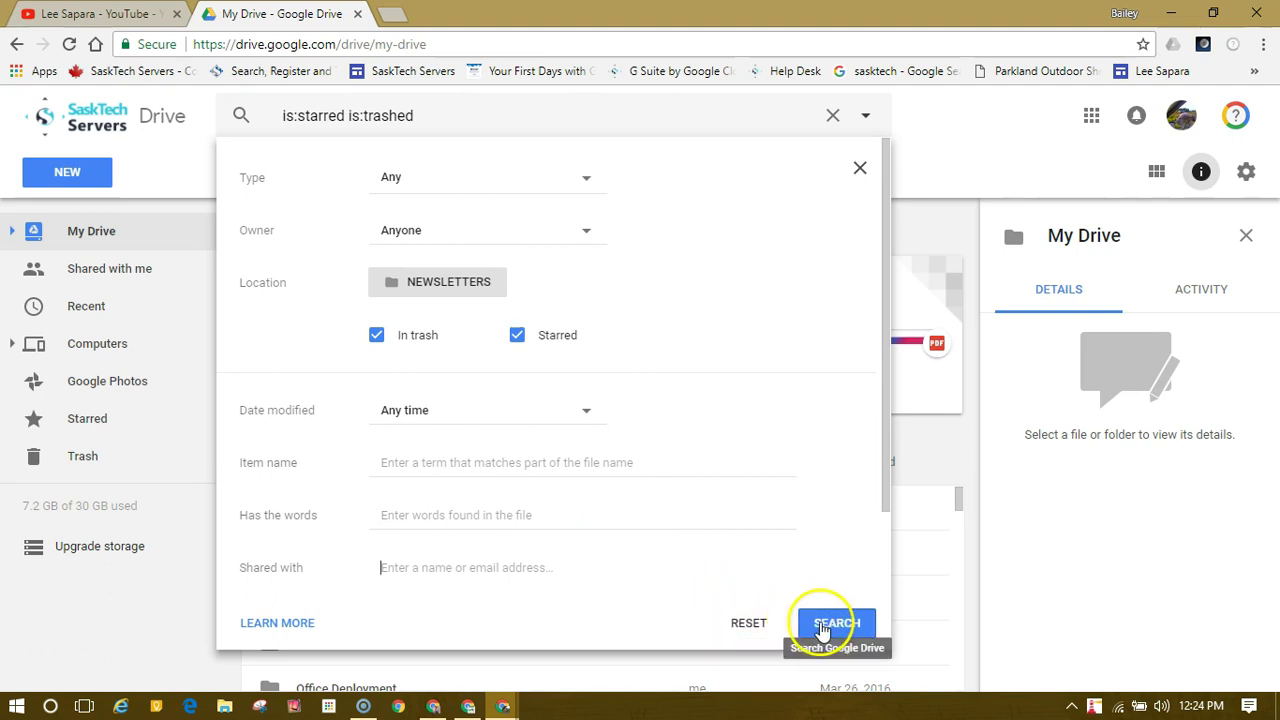
click(748, 623)
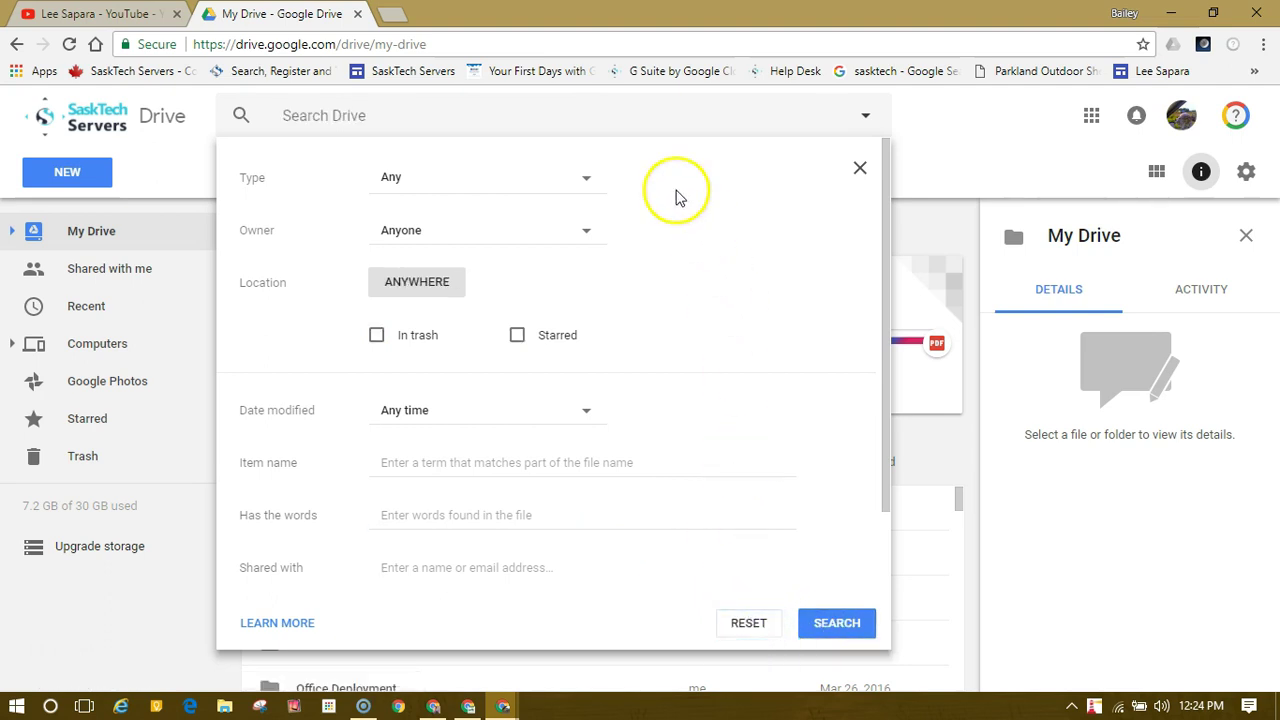
- Run a plain Drive search for 'price list'
click(614, 114)
text(price list)
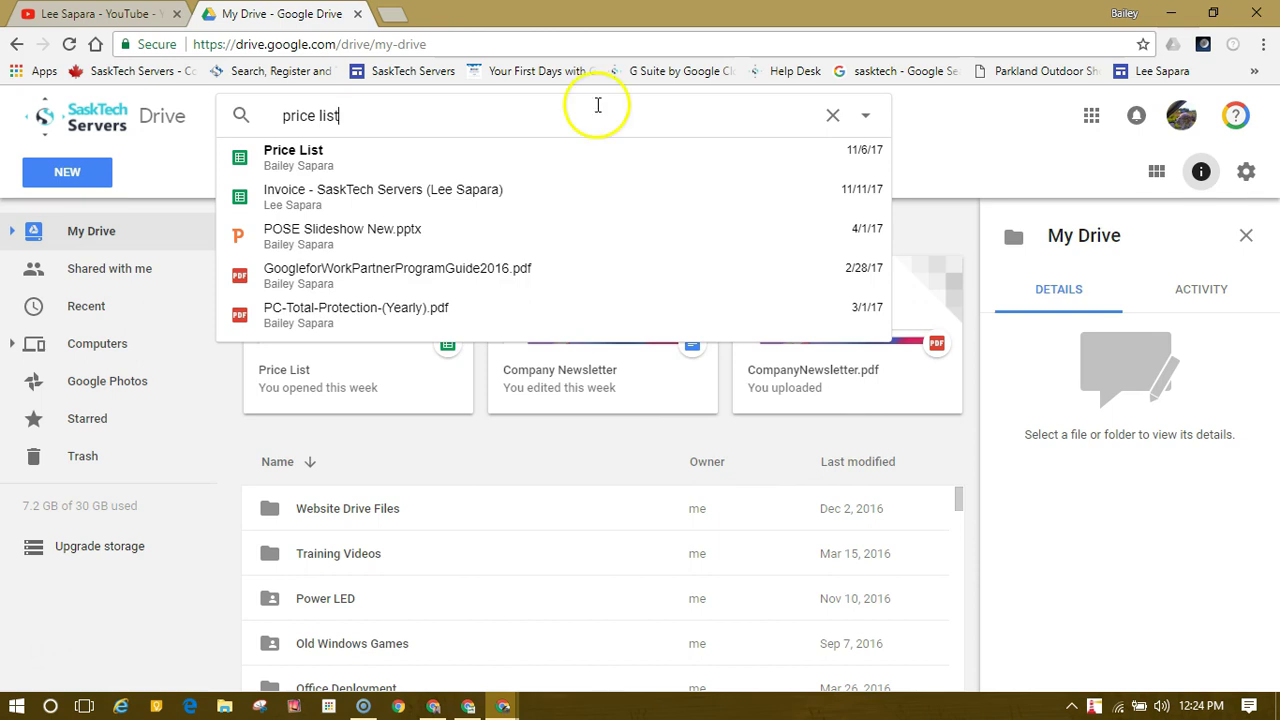
key(Return)
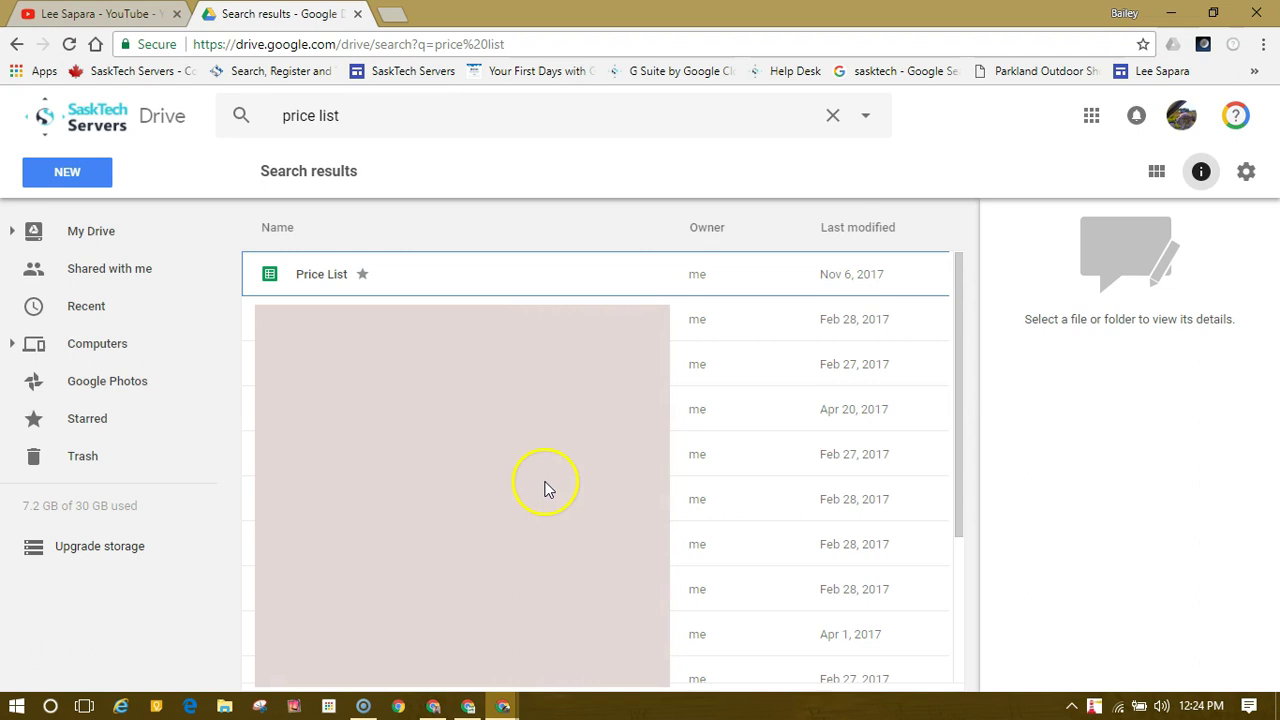
- Clear the 'price list' search text and return to My Drive
click(832, 115)
click(832, 115)
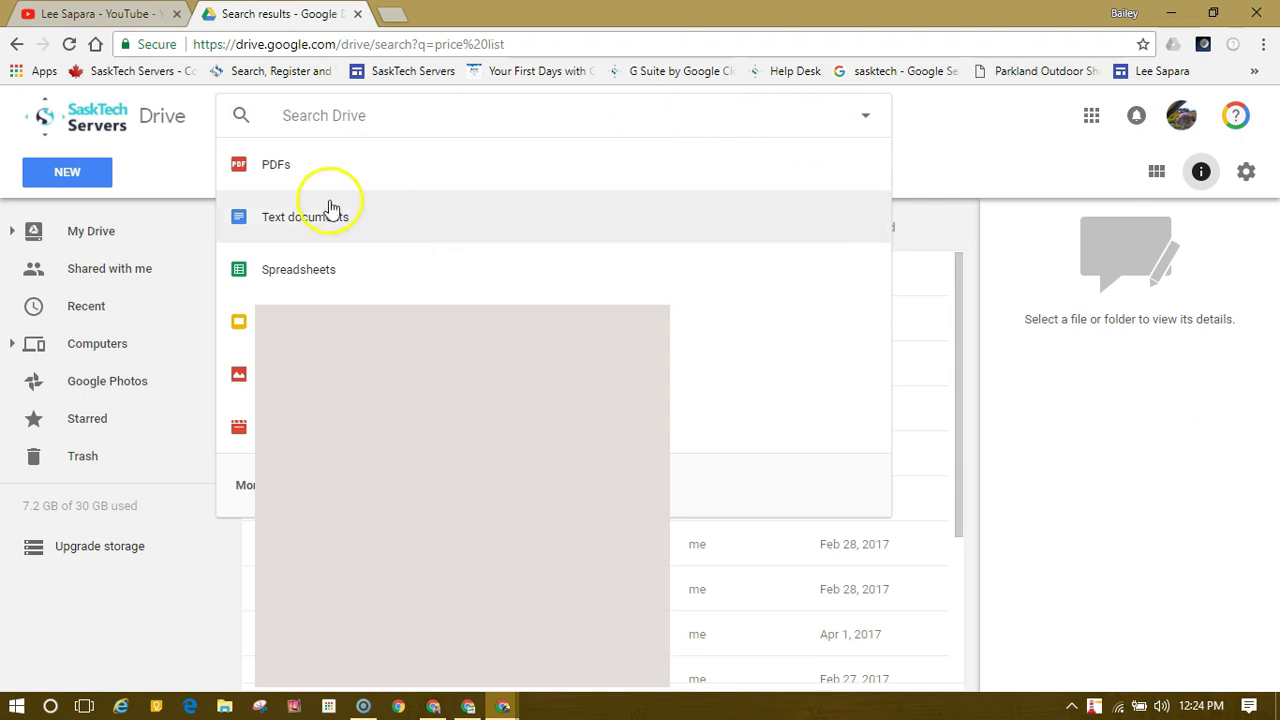
click(90, 231)
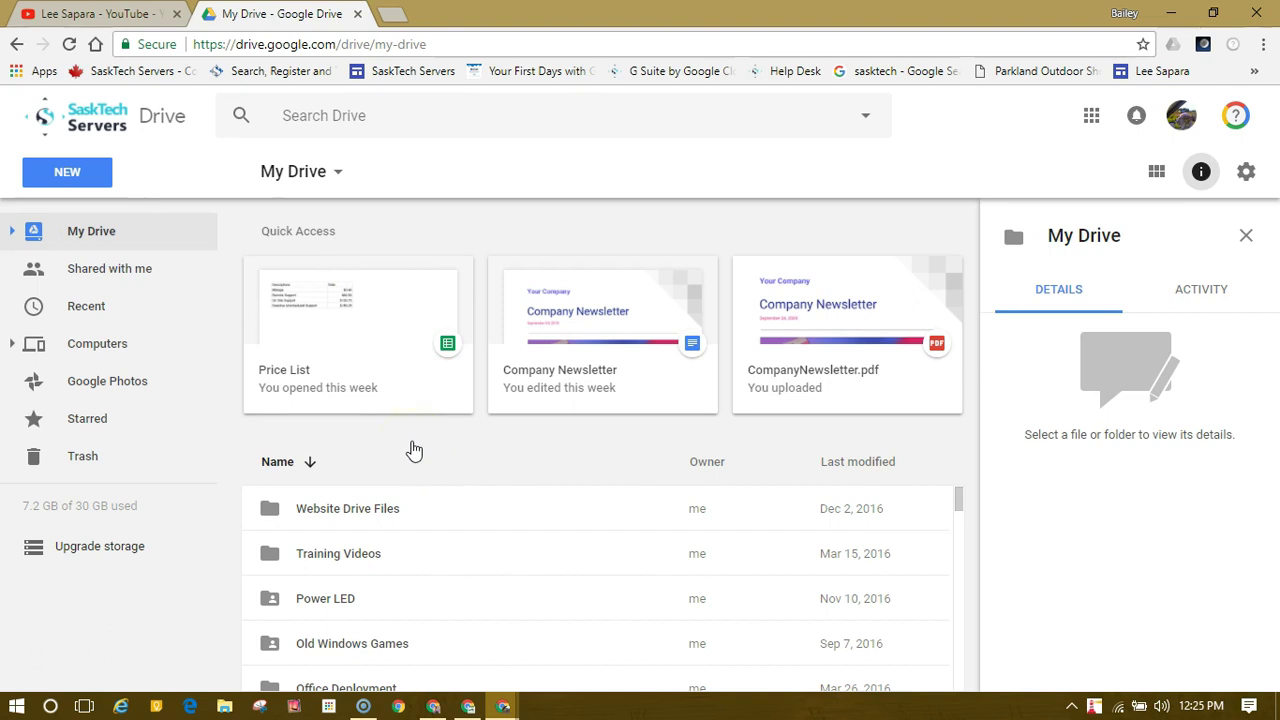
- Search Drive for 'mileage' and select the Price List spreadsheet in the results
scroll(300, 500, down, 3)
click(322, 115)
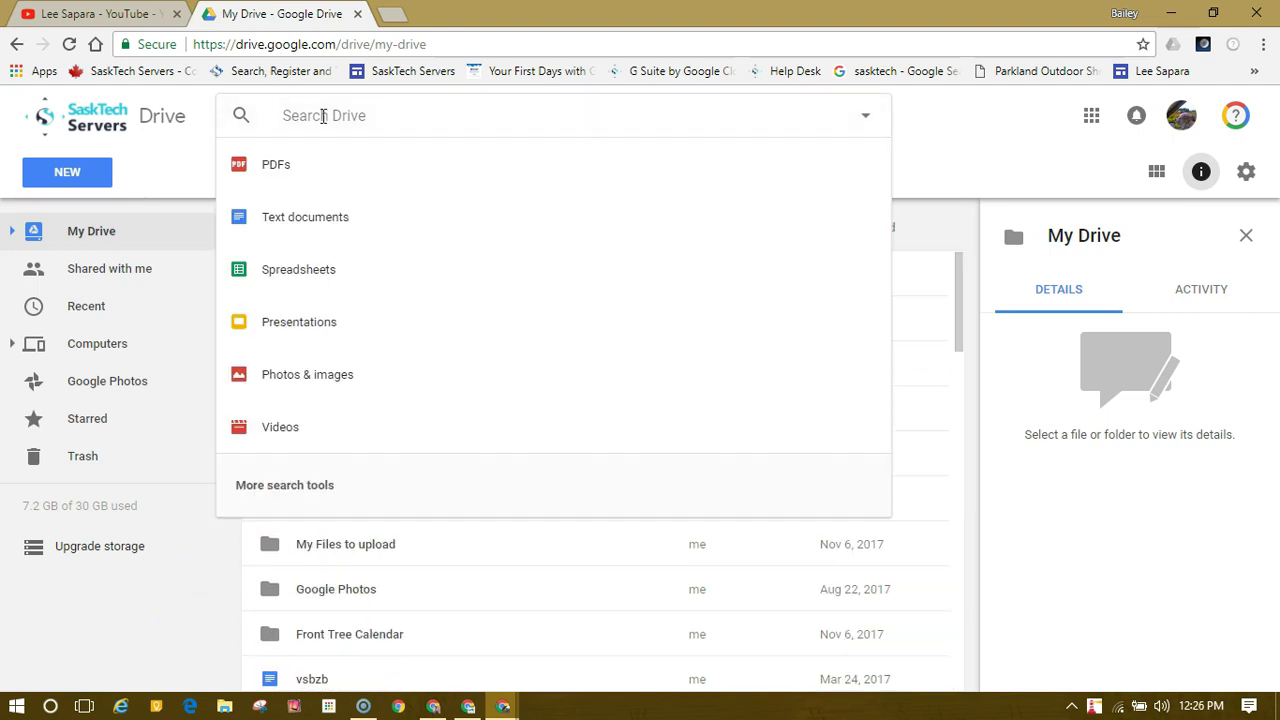
text(mileage)
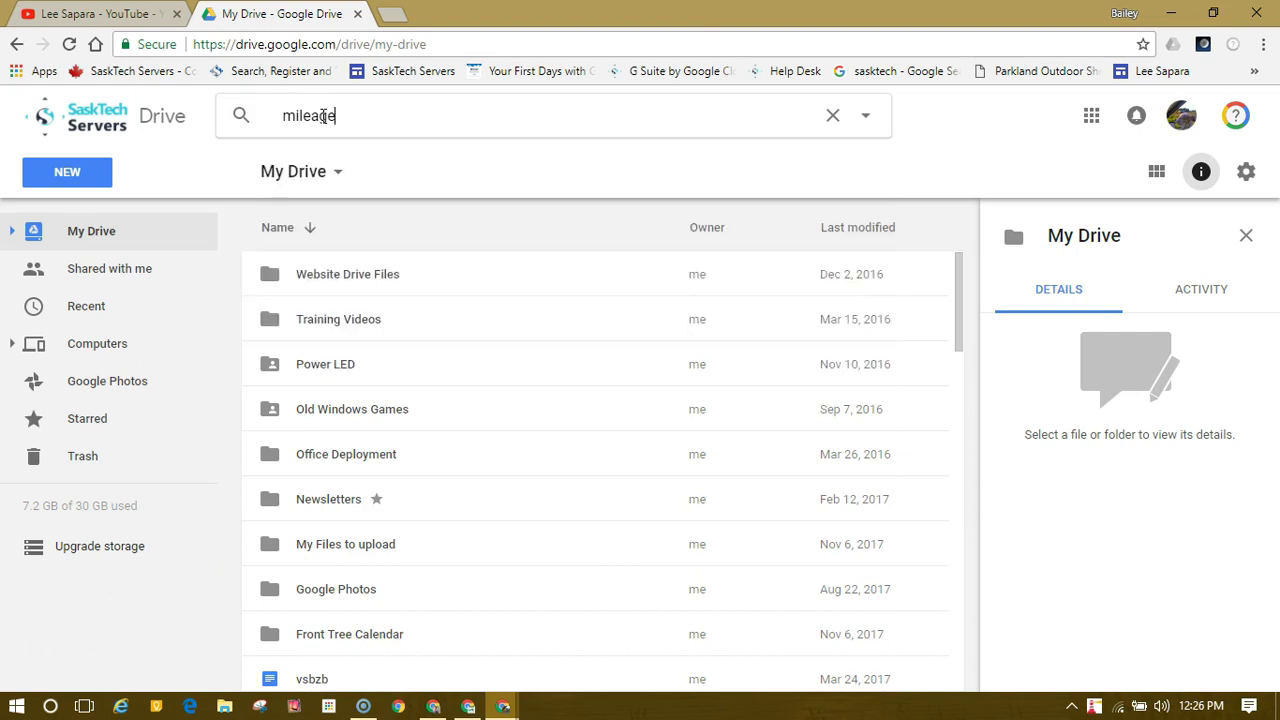
key(Return)
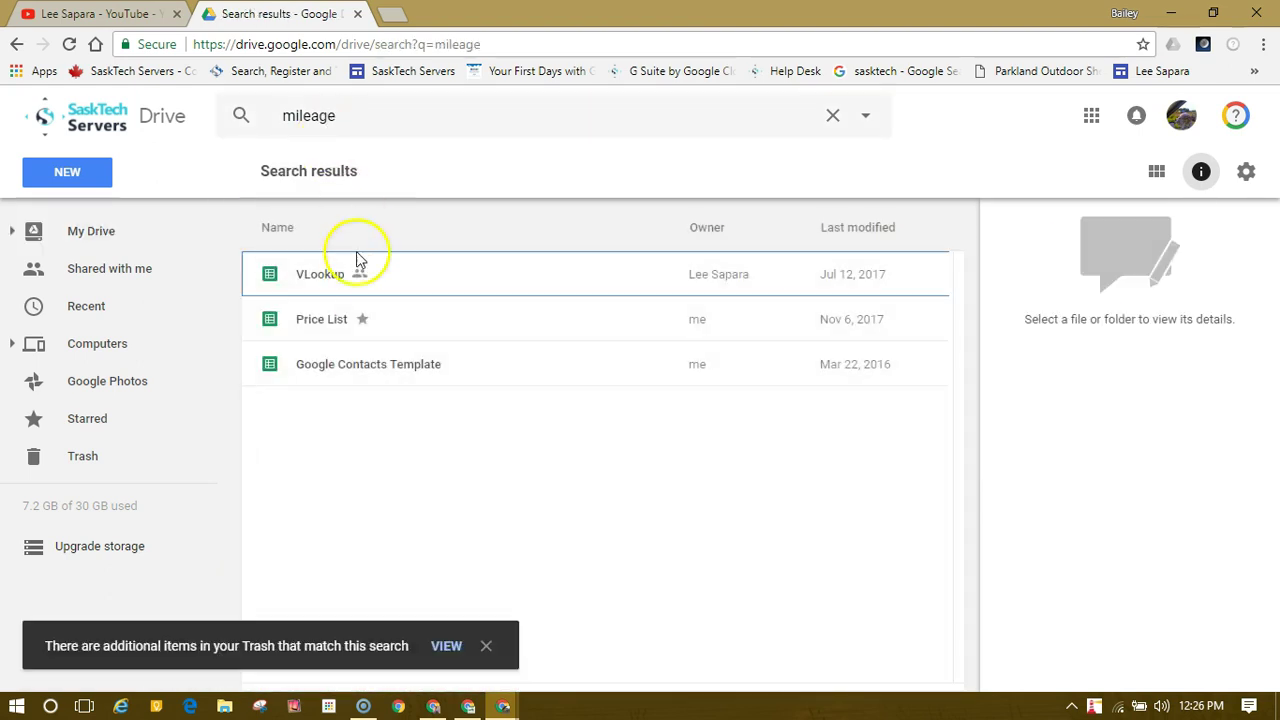
click(470, 327)
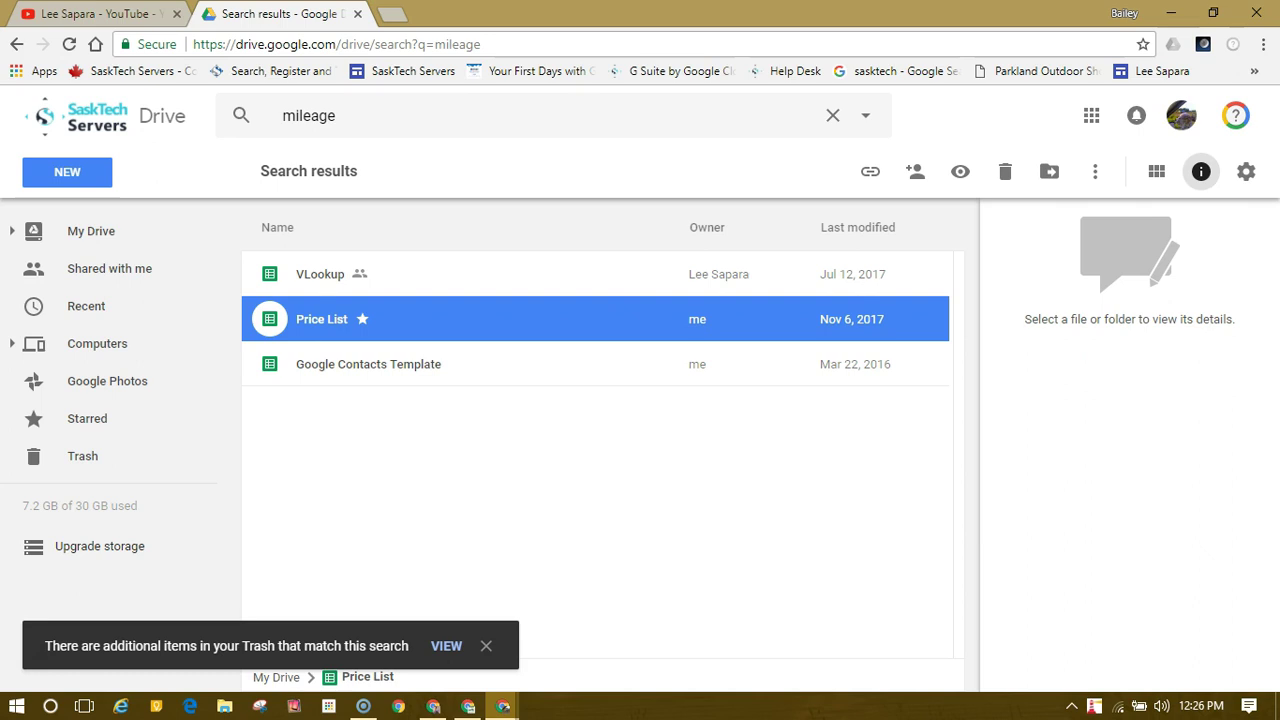
- Open Price List in Sheets and select the Mileage entry in cell A2 ($0.46)
double_click(467, 323)
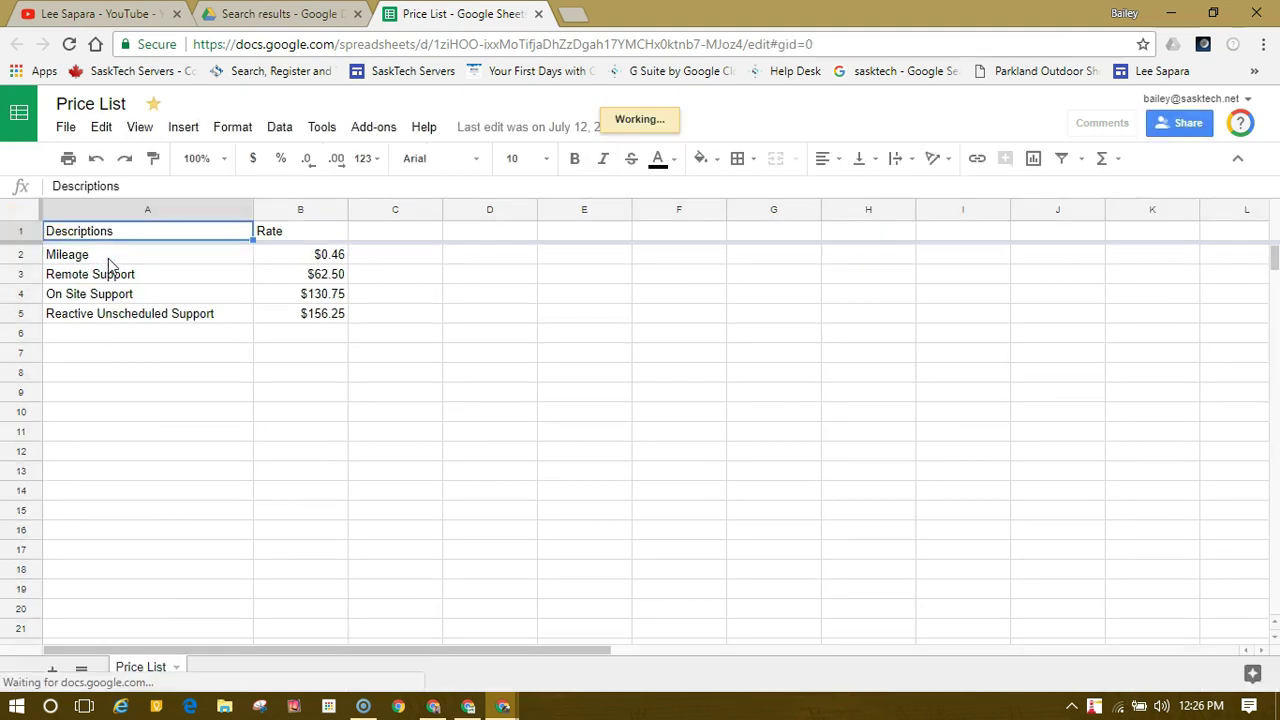
click(108, 262)
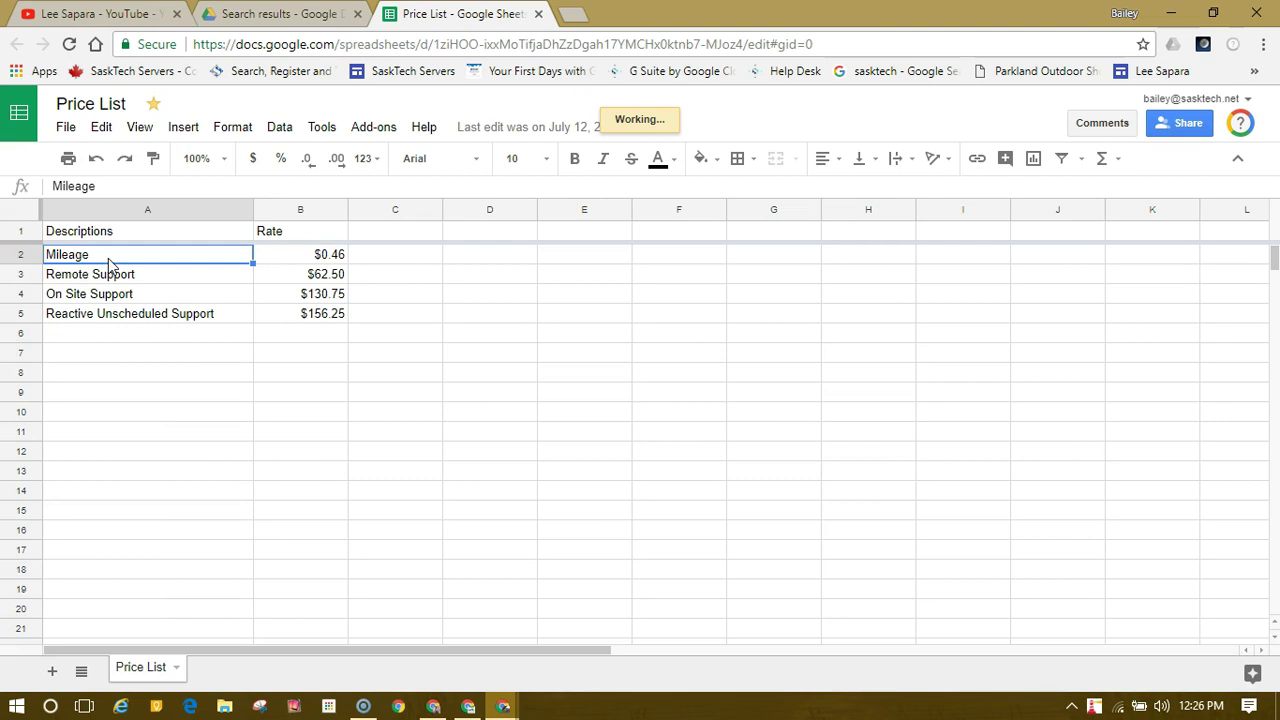
- Close the Price List spreadsheet and sort the mileage results by Last modified
click(538, 14)
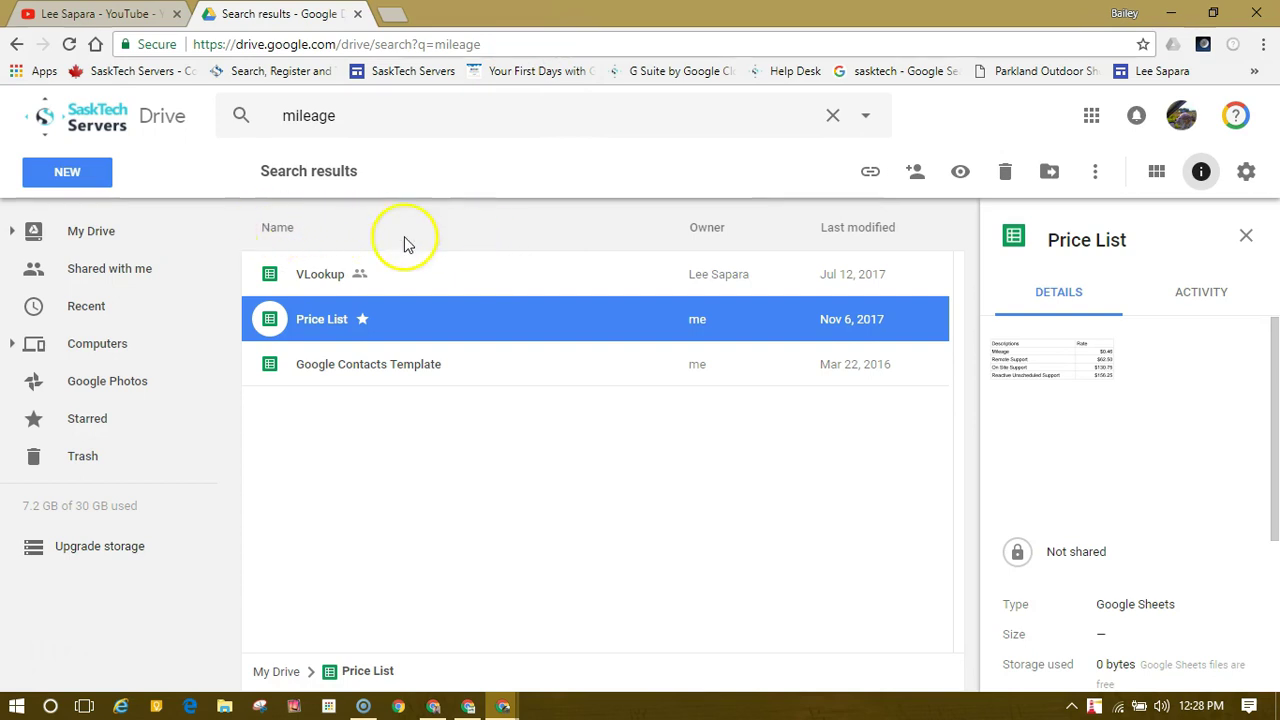
click(905, 232)
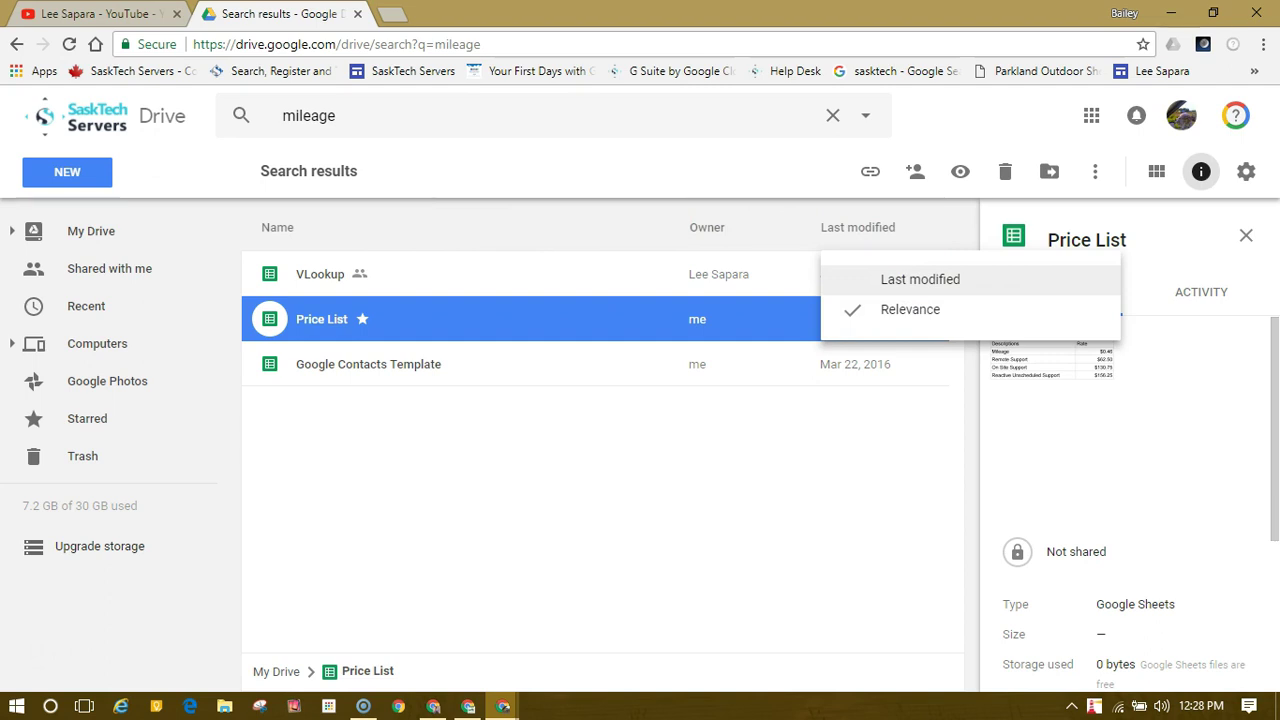
click(912, 281)
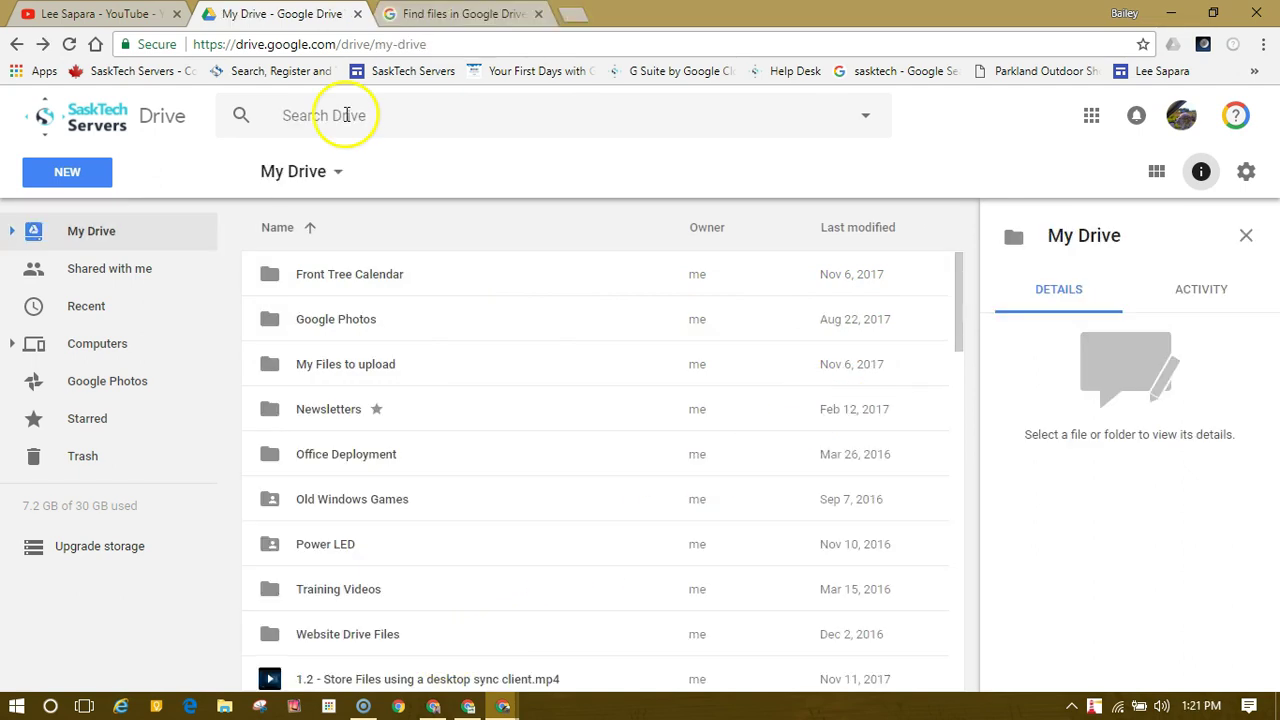
- Rerun the Drive search for 'Mileage' and show its advanced search options
click(343, 115)
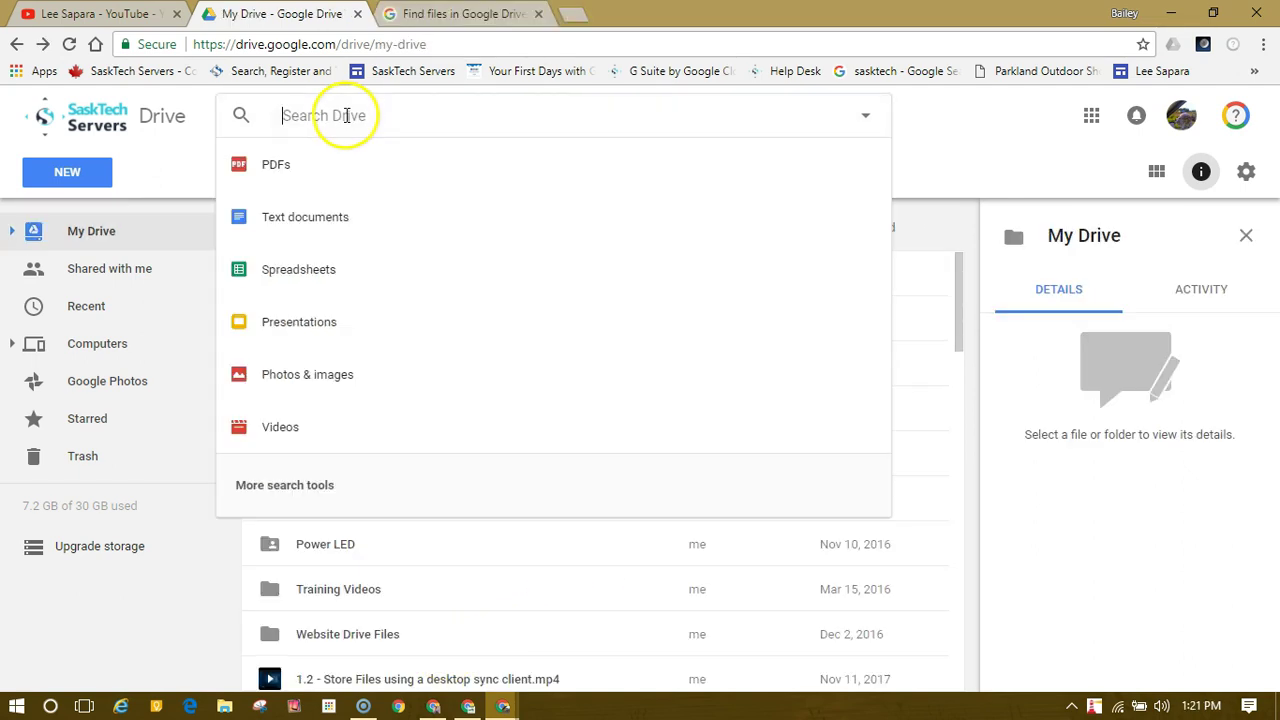
text(Mile)
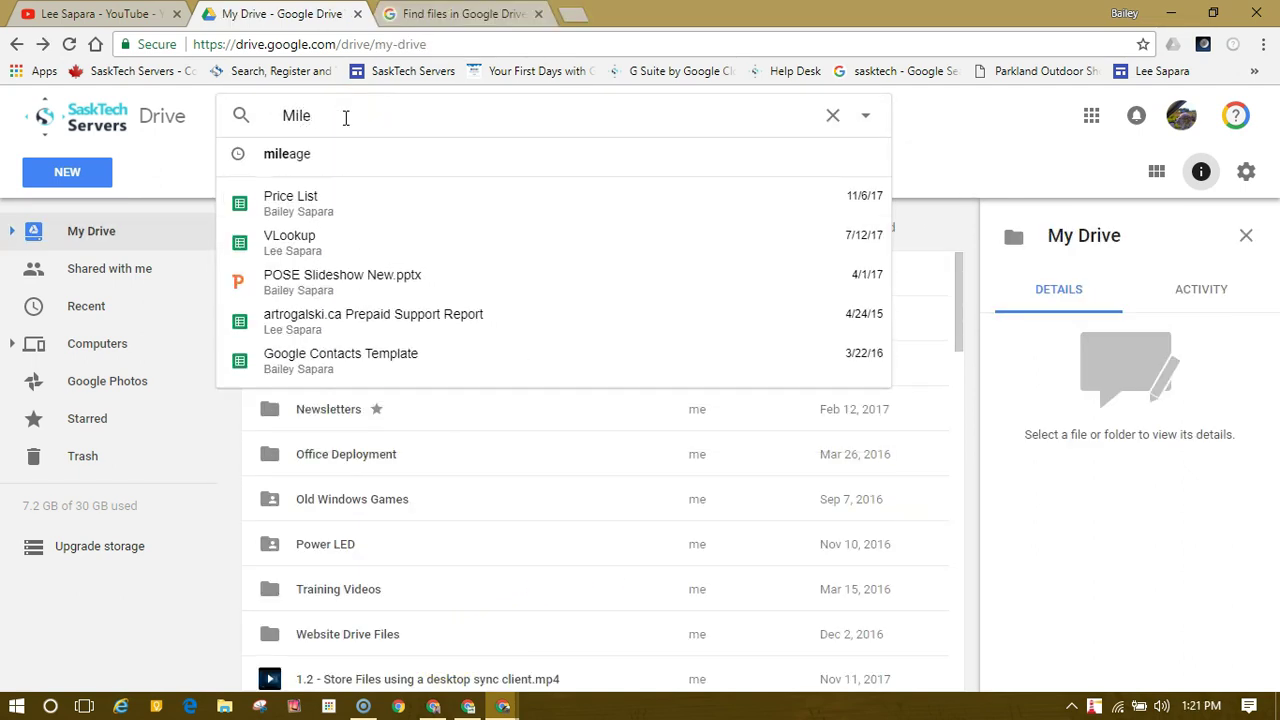
text(age)
key(Return)
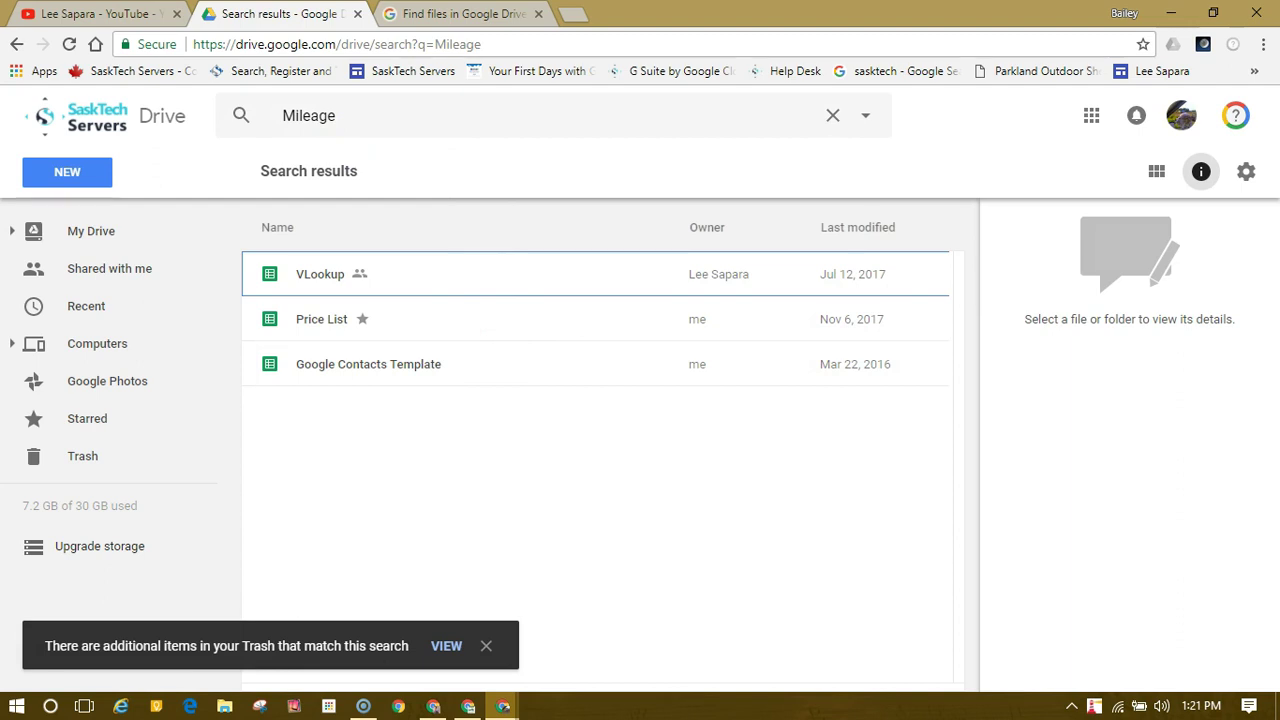
click(866, 120)
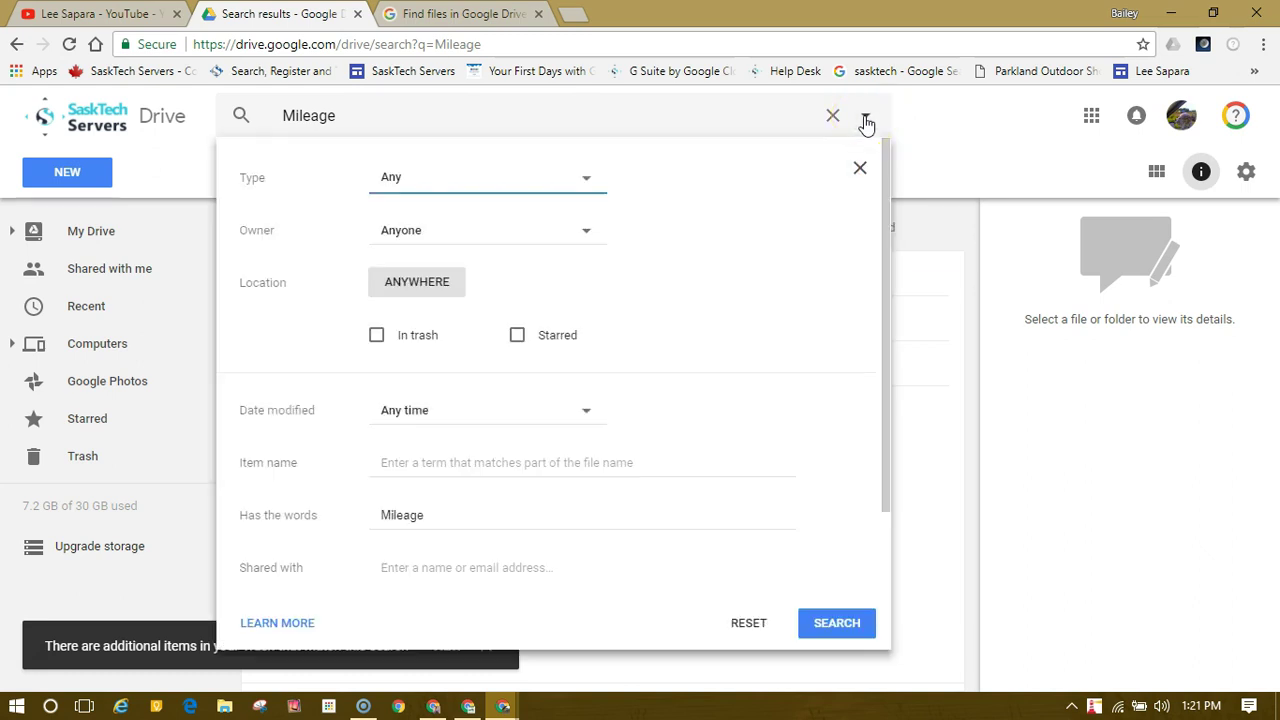
- Limit Date modified to a custom range from Oct 1 to Dec 31, 2017, and search
click(586, 412)
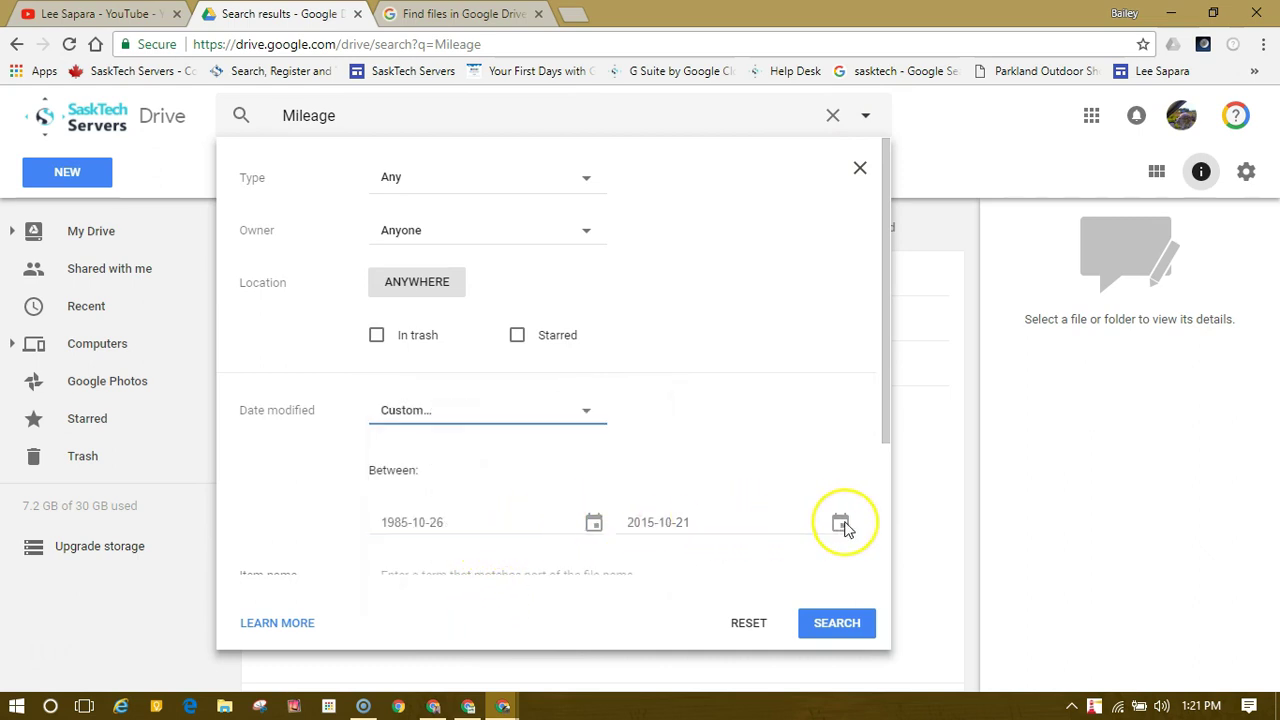
click(594, 522)
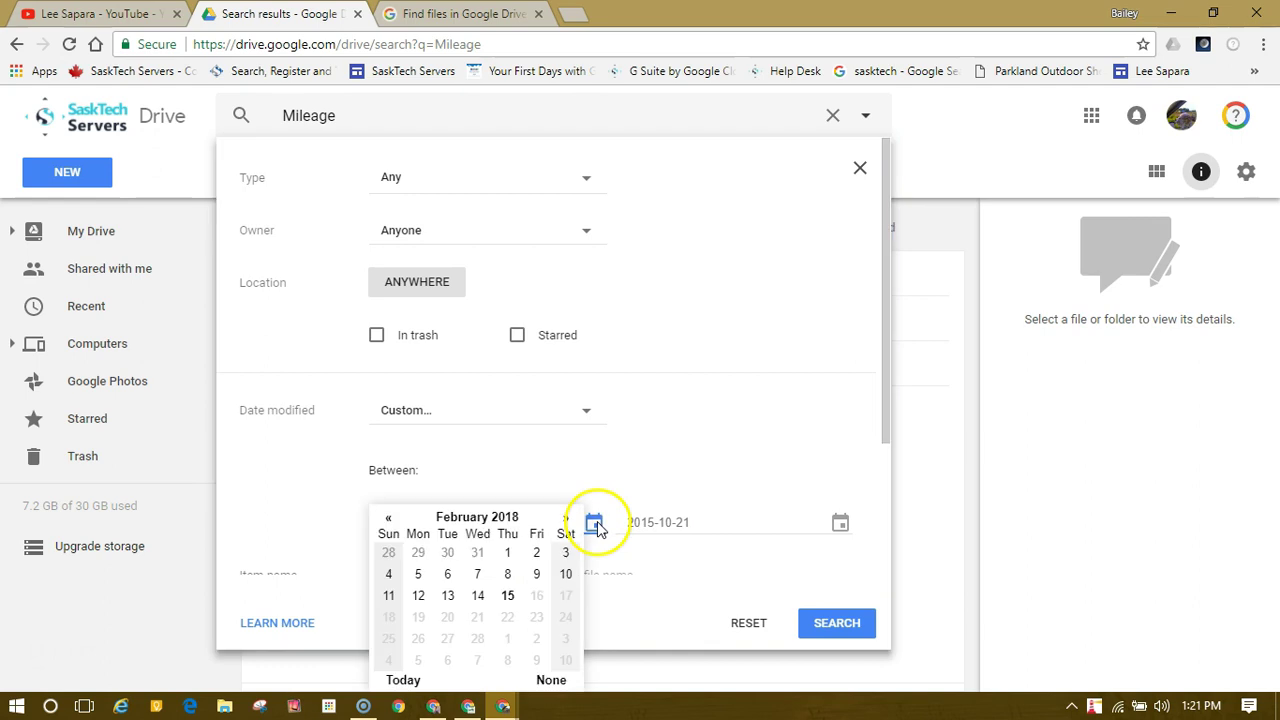
click(388, 517)
click(388, 517)
click(388, 517)
click(388, 517)
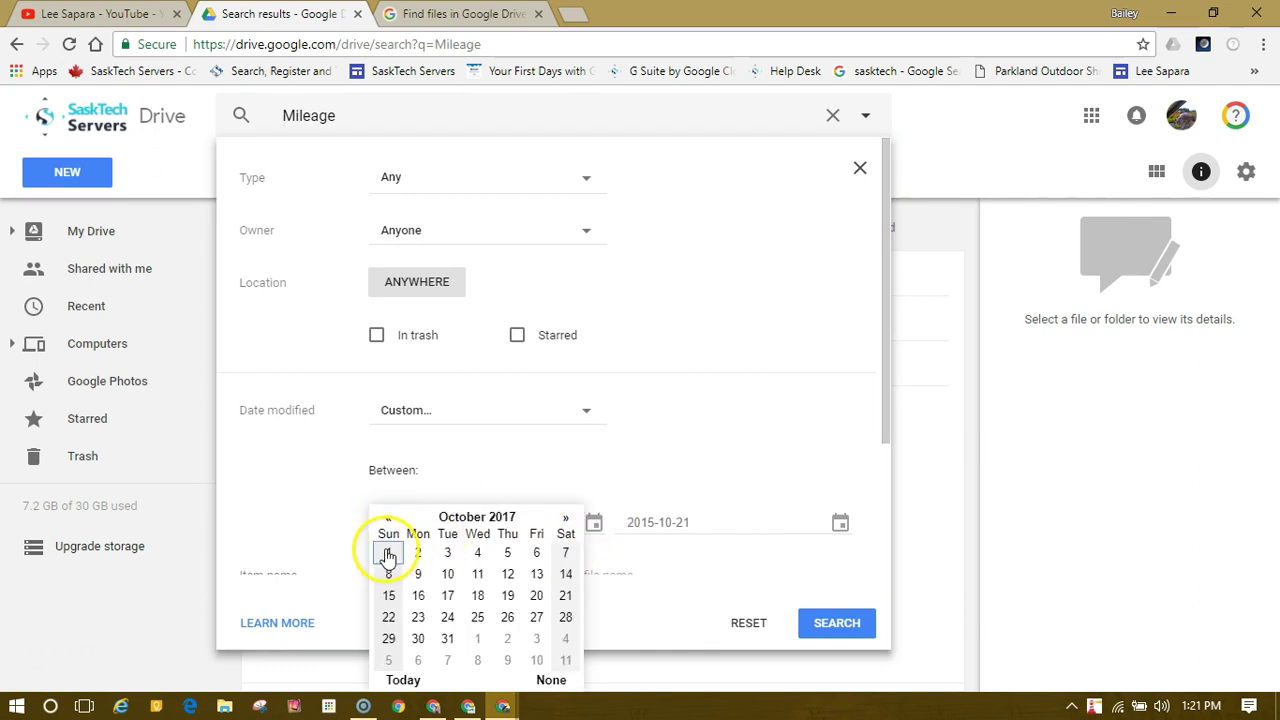
click(388, 553)
click(840, 522)
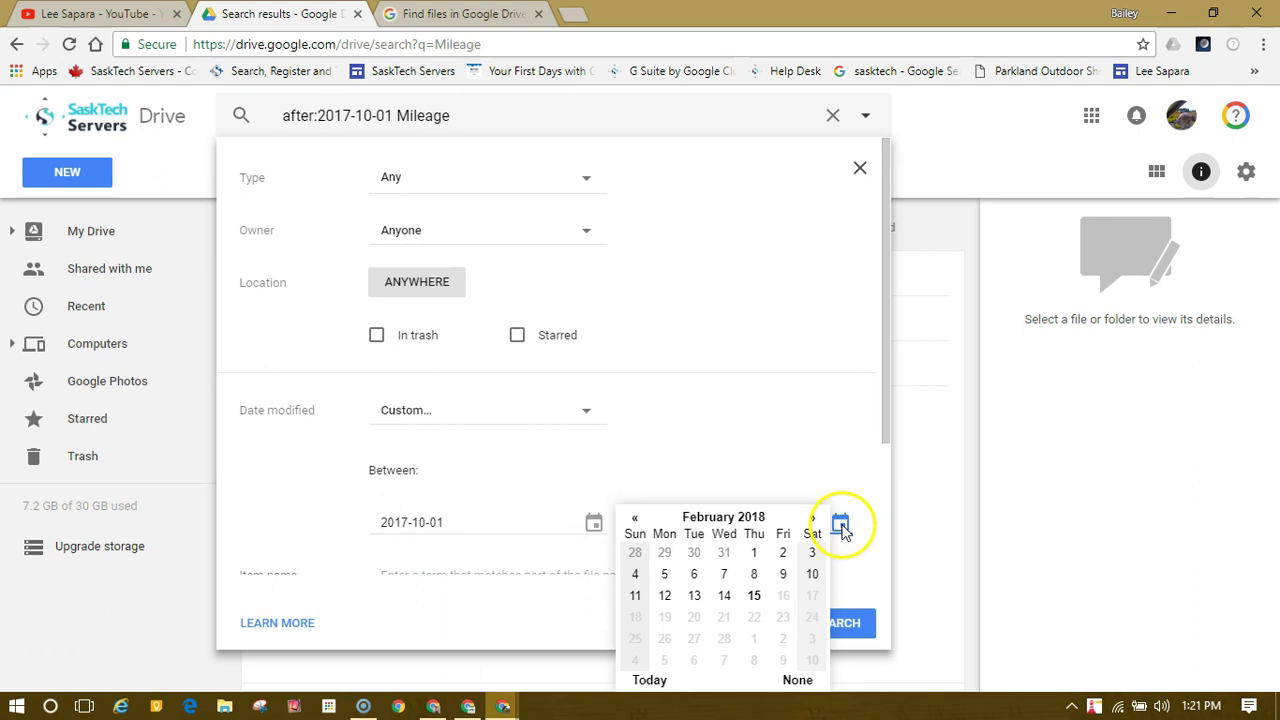
click(634, 517)
click(634, 517)
click(635, 660)
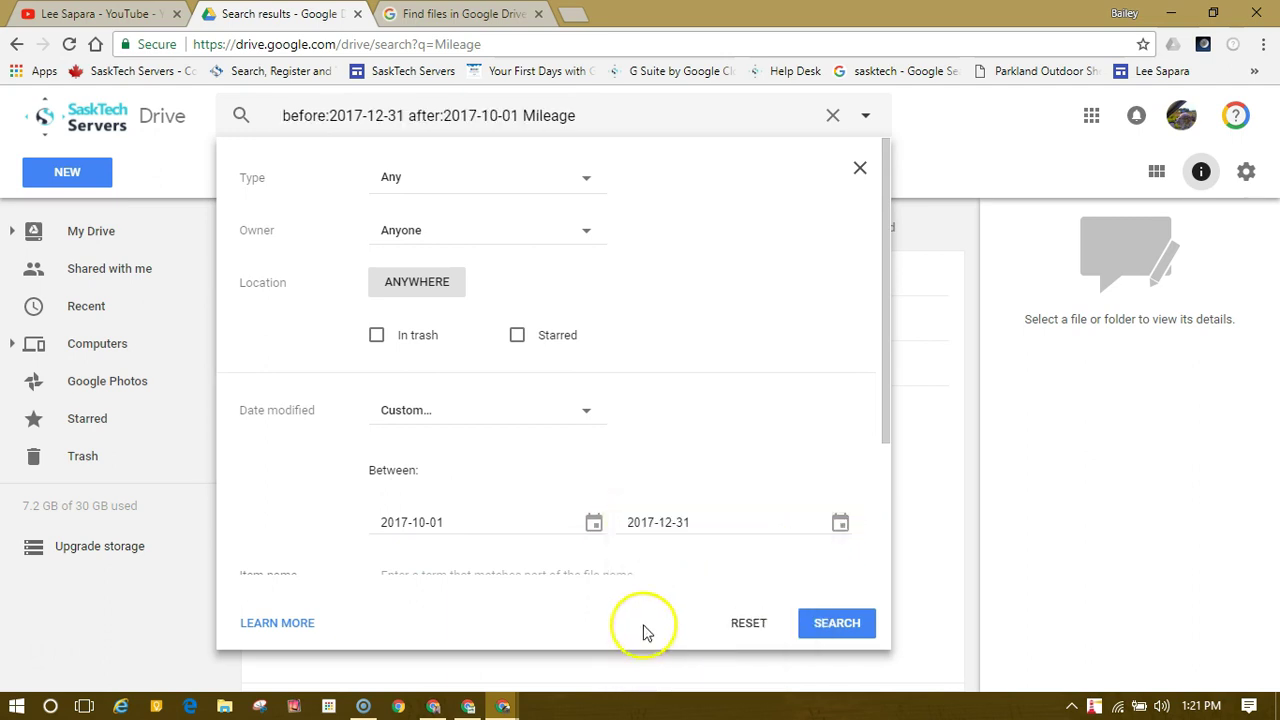
click(826, 621)
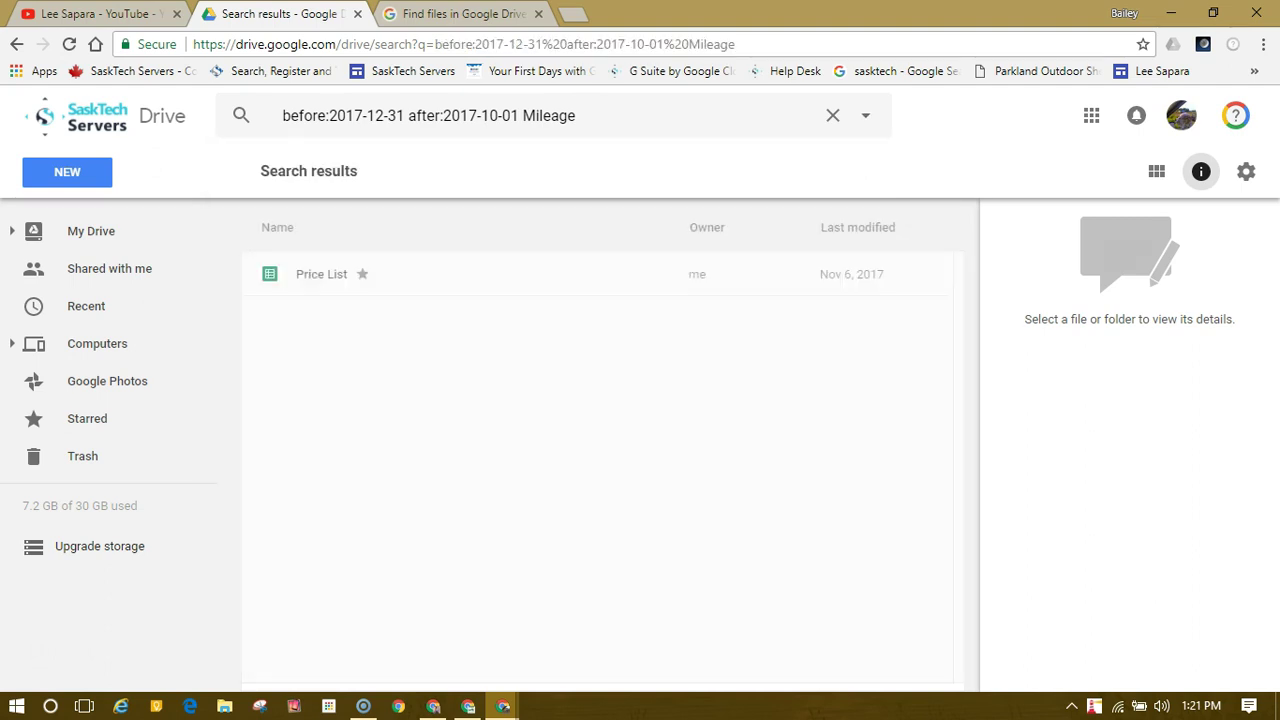